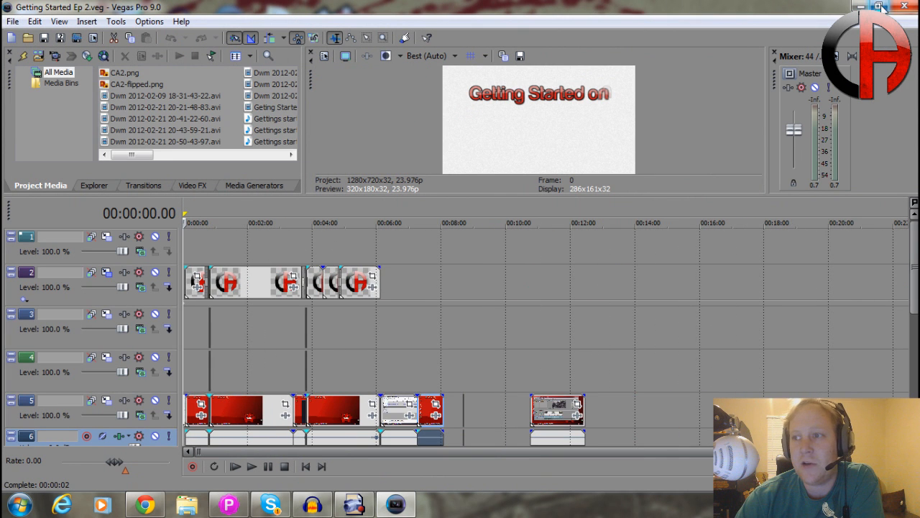
click(860, 7)
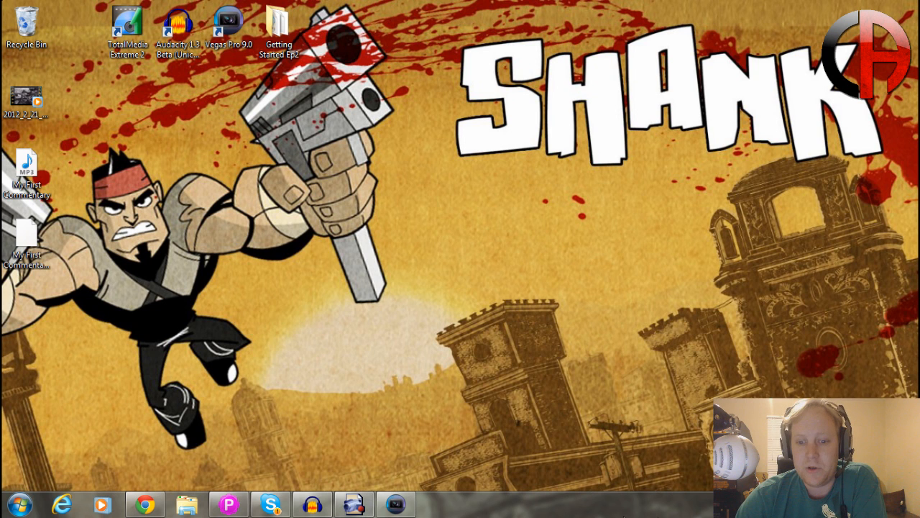
click(394, 505)
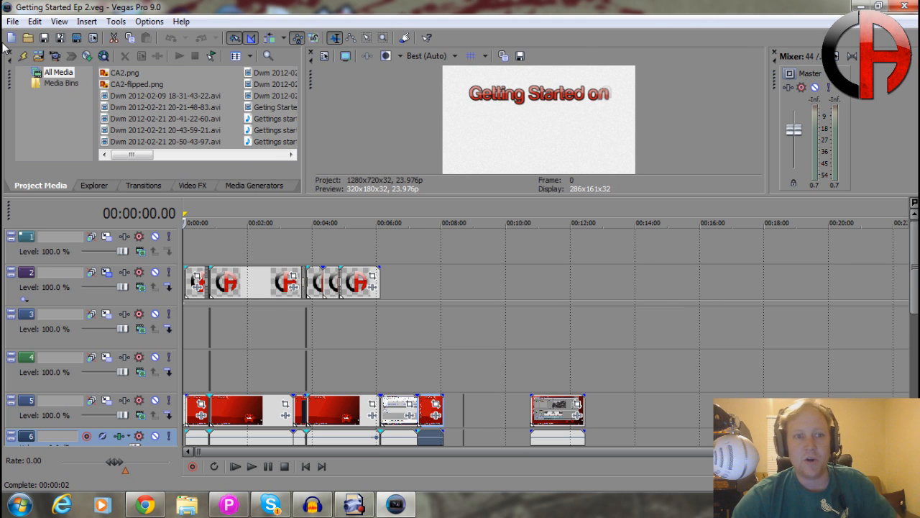
click(14, 21)
click(244, 7)
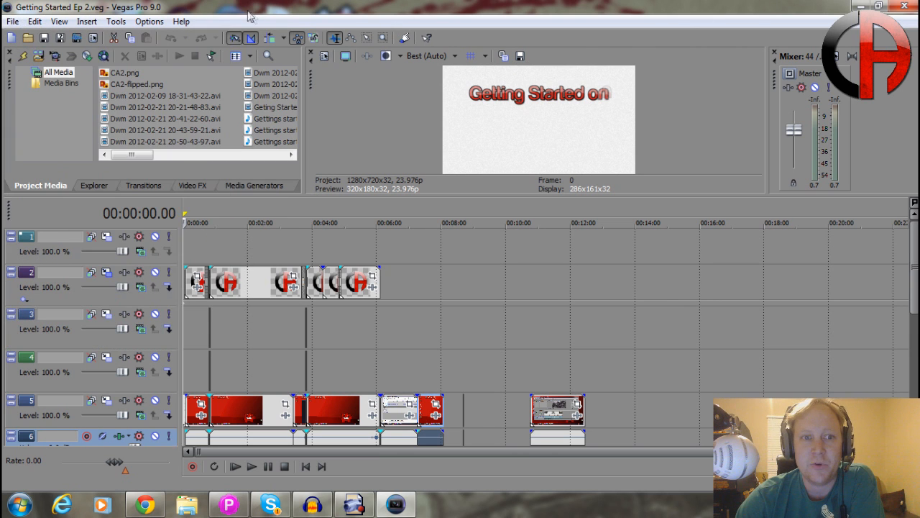
Step: Create a new project with the HDV 720-24p (1280x720, 23.976 fps) video template
click(12, 22)
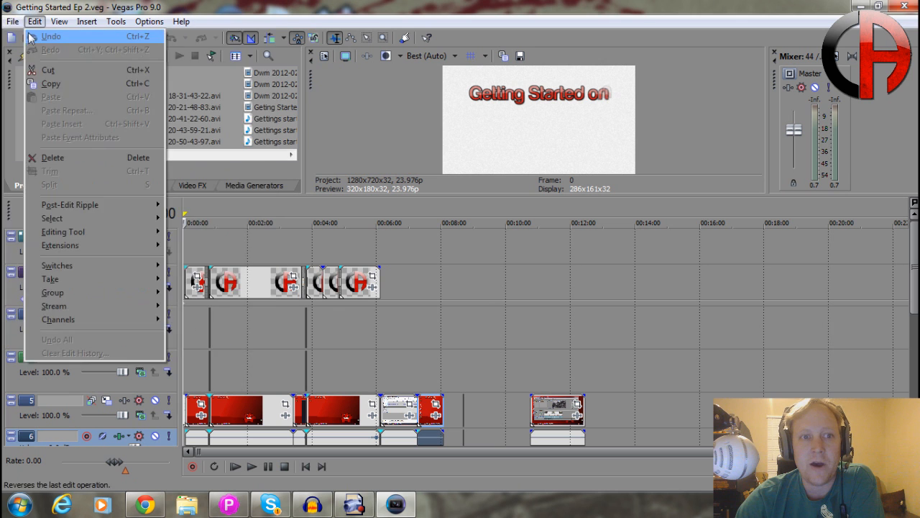
click(22, 36)
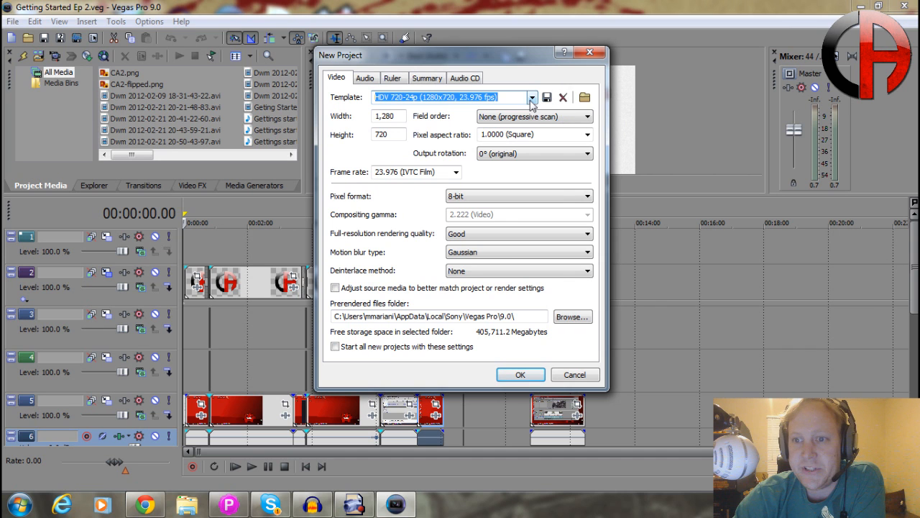
click(532, 97)
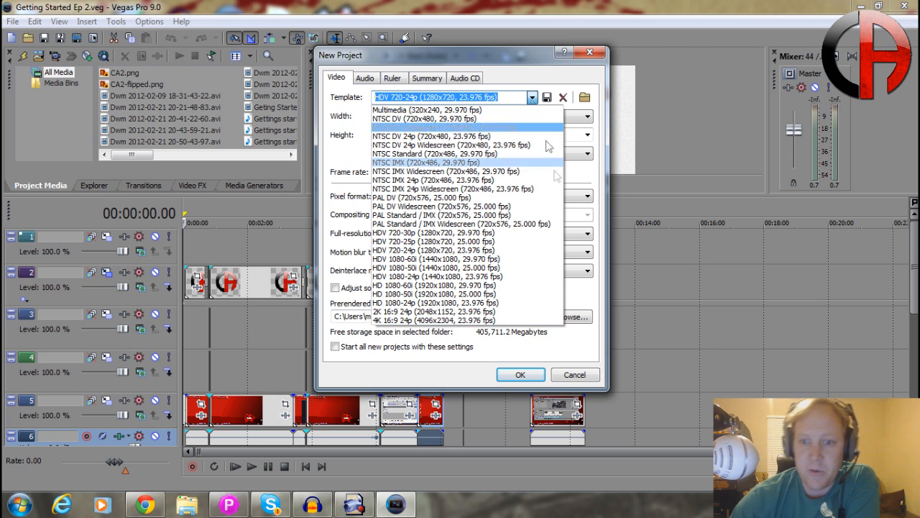
click(466, 251)
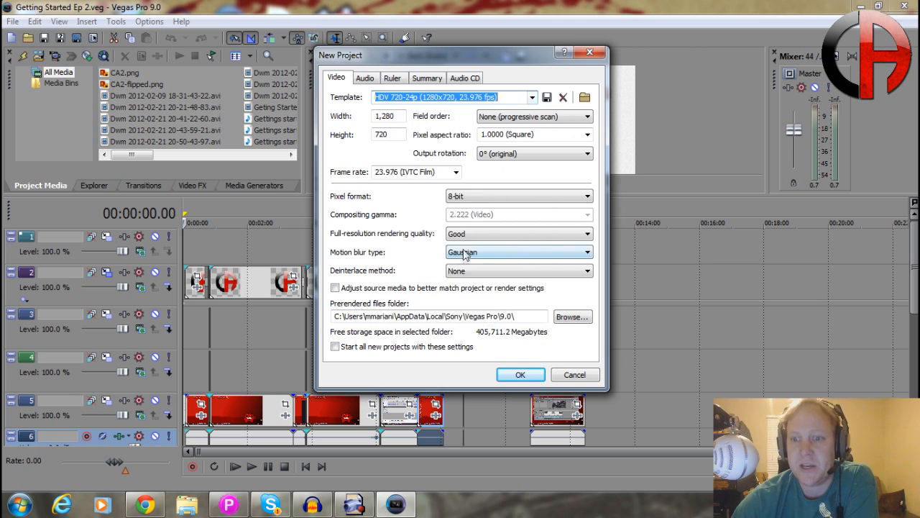
click(520, 375)
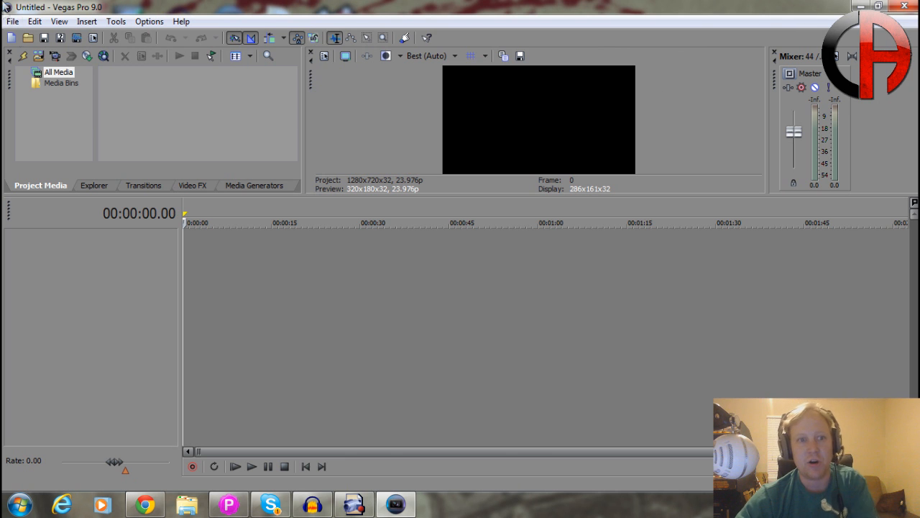
Step: Start another new project, choosing the HDV 720-24p template again from the list of presets
click(13, 22)
click(28, 34)
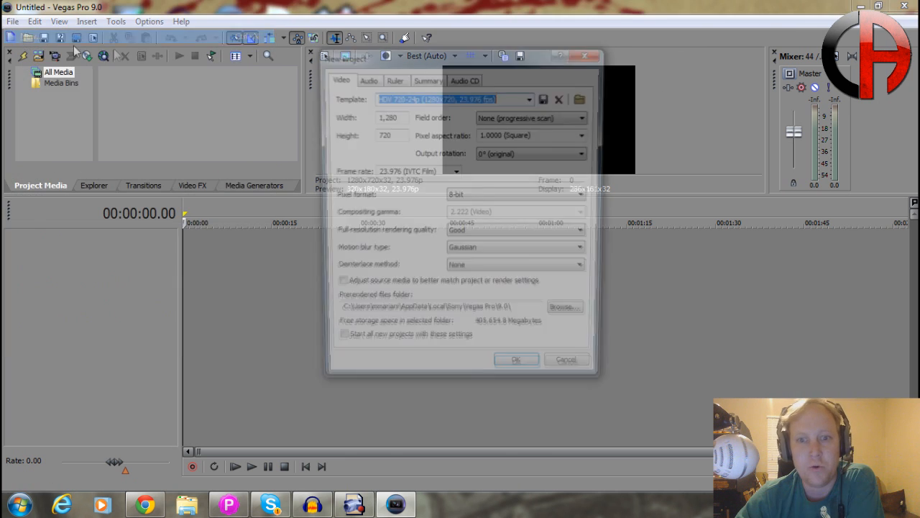
click(532, 97)
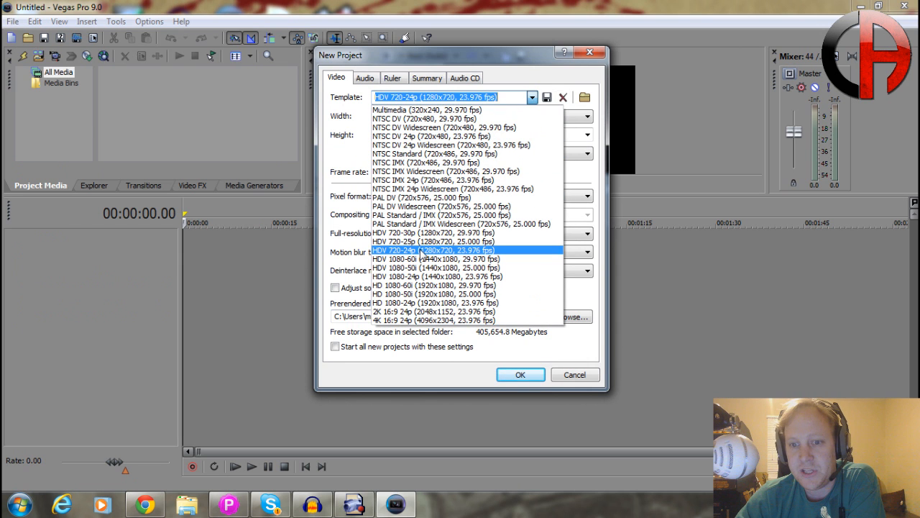
click(422, 253)
click(519, 375)
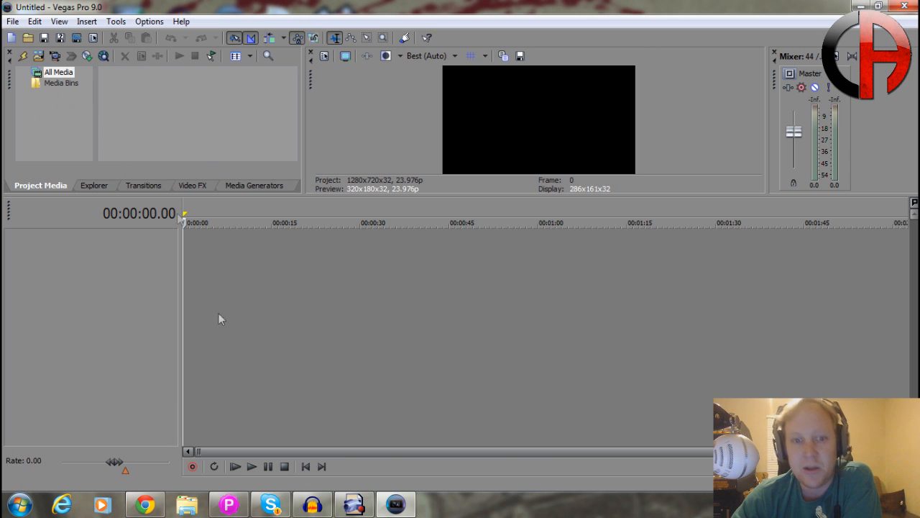
click(57, 22)
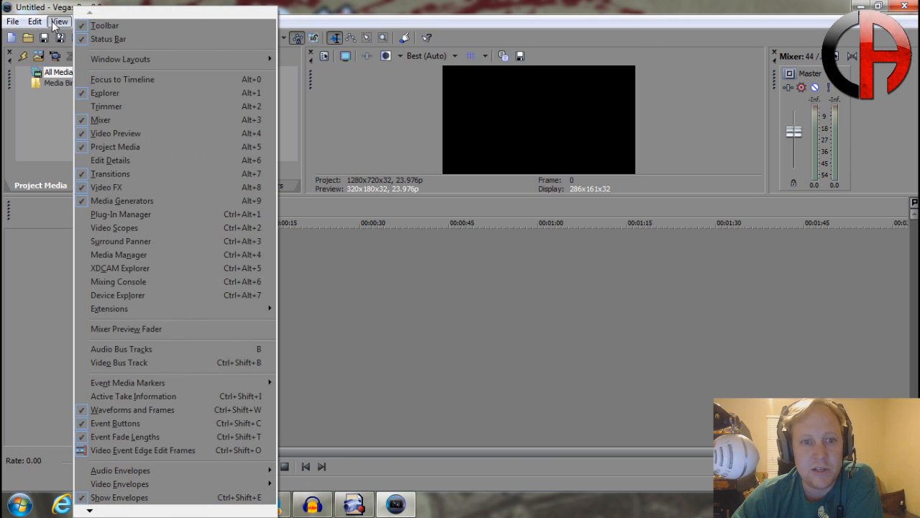
click(54, 22)
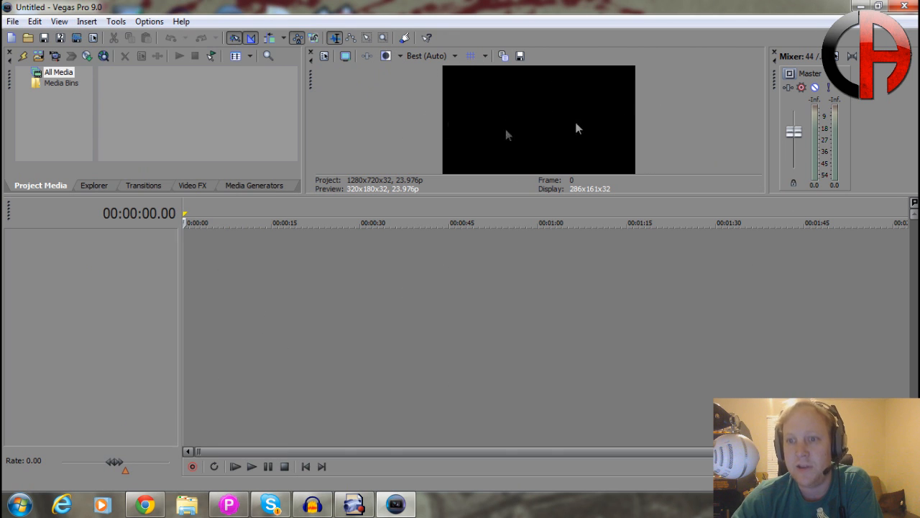
click(261, 277)
click(418, 252)
click(253, 255)
click(192, 250)
click(184, 244)
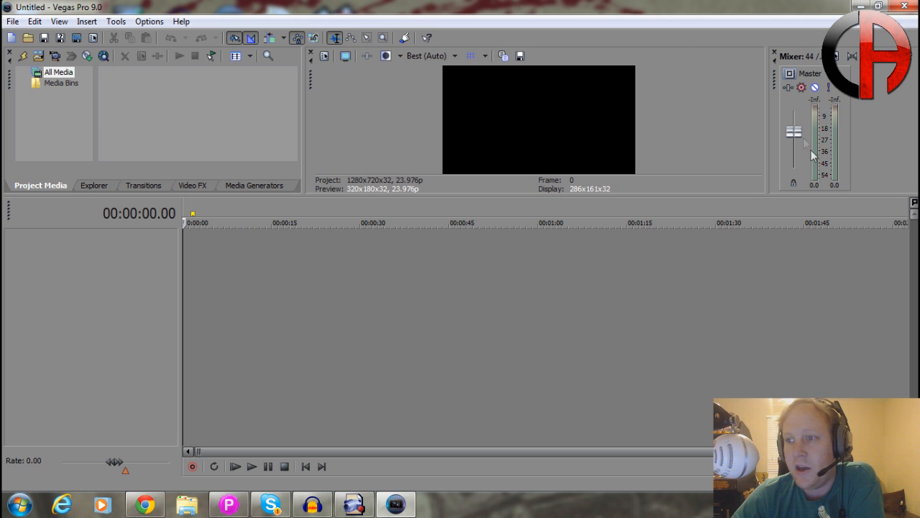
Step: Enlarge the video preview area to a display size of about 389x219 by making it wider and taller
drag(769, 92, 791, 92)
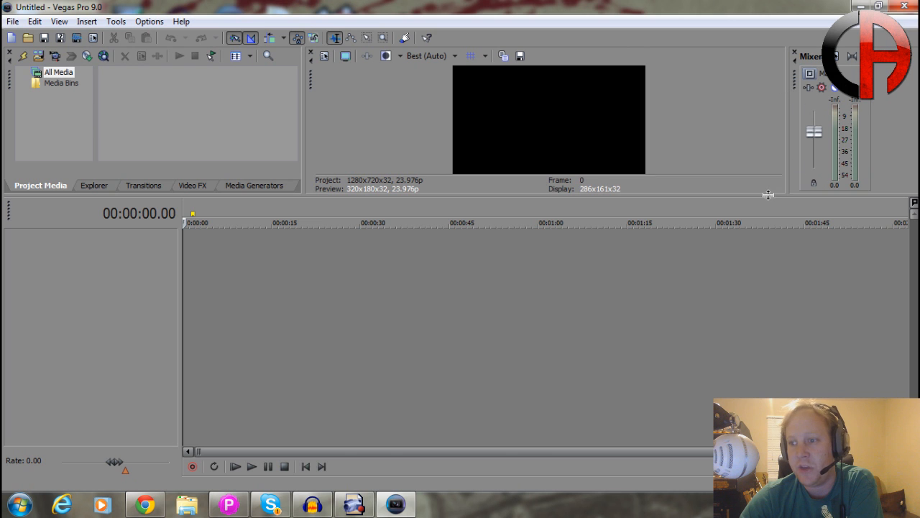
drag(768, 194, 772, 233)
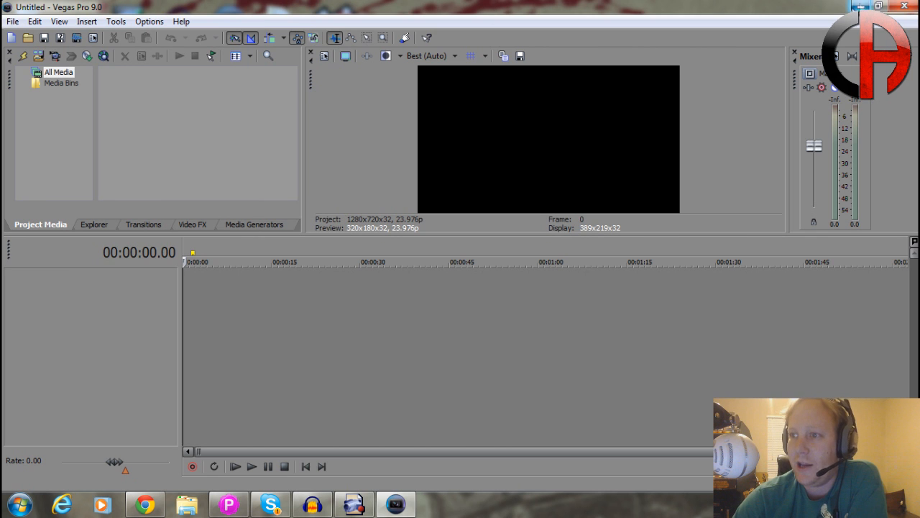
Step: Shrink the program window to expose the desktop and import the 2012_2_21 video and the My First Commentary MP3 into the project media
click(878, 5)
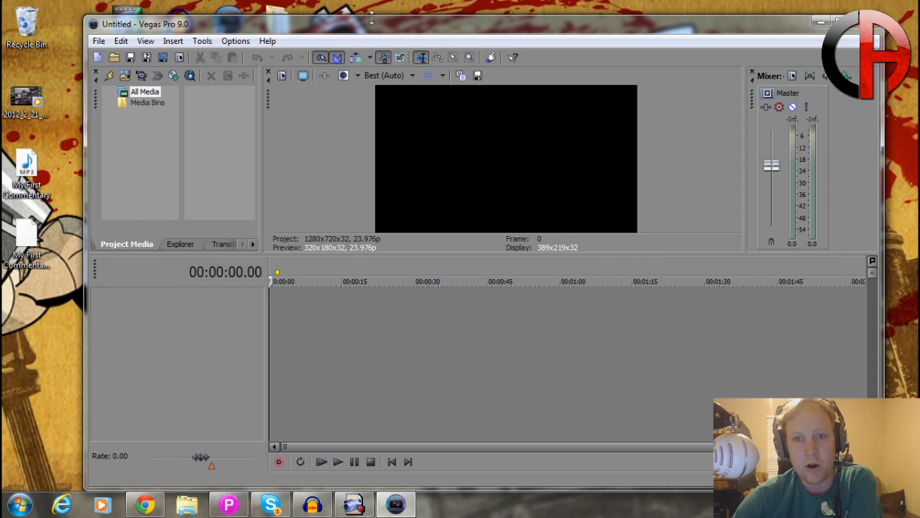
drag(320, 30, 345, 31)
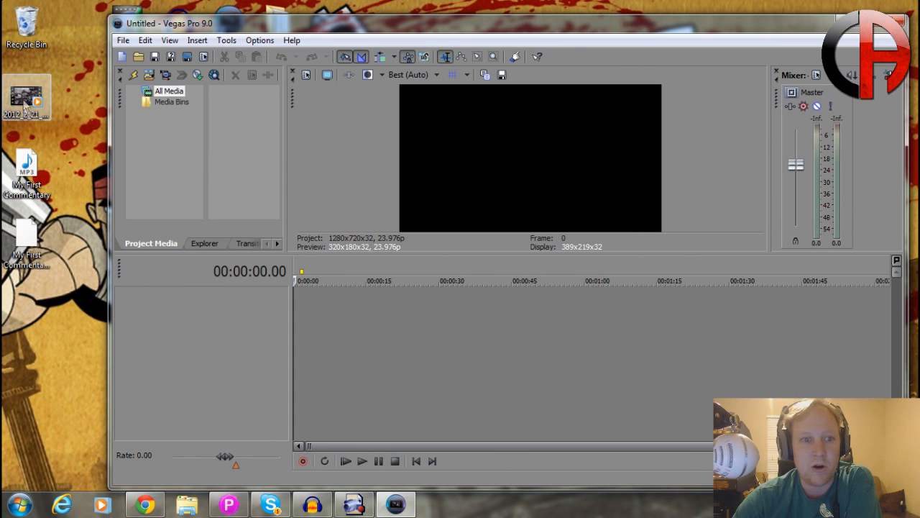
drag(26, 104, 241, 114)
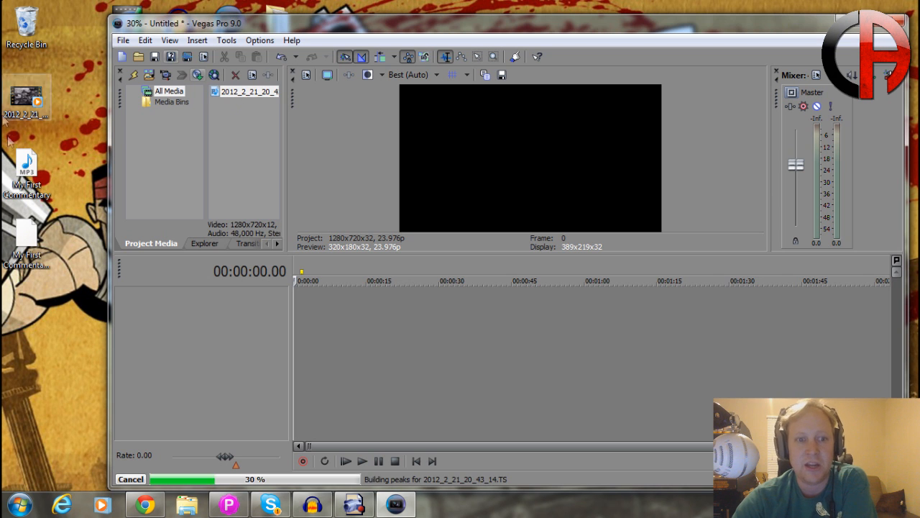
drag(30, 165, 251, 135)
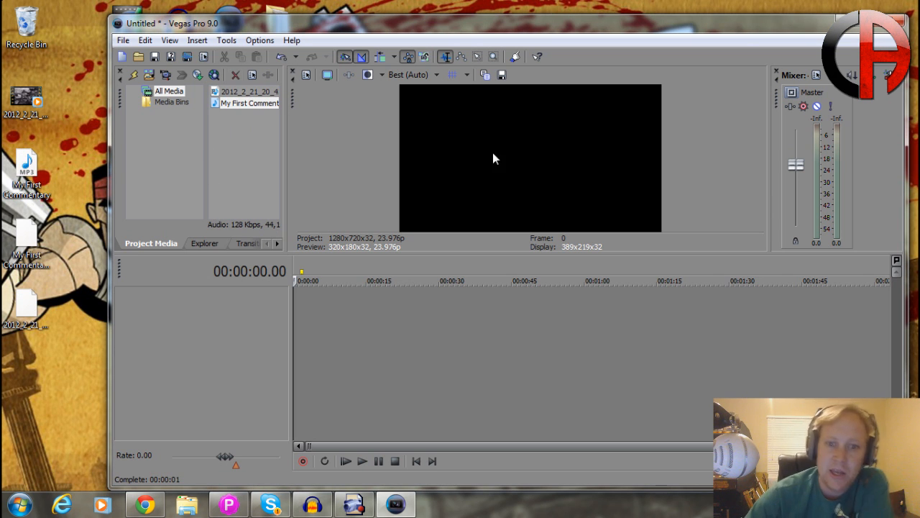
Step: Place the imported 2012_2_21 video clip at the start of the empty timeline
click(227, 93)
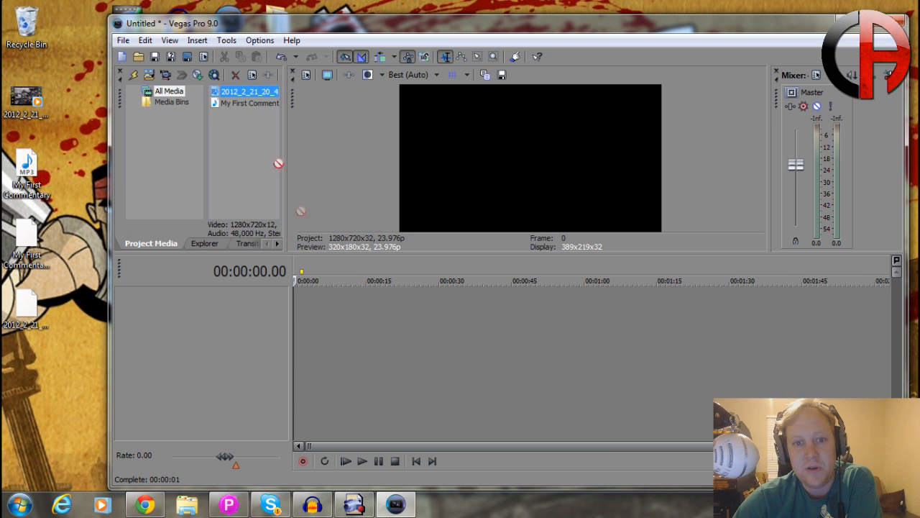
drag(225, 94, 310, 324)
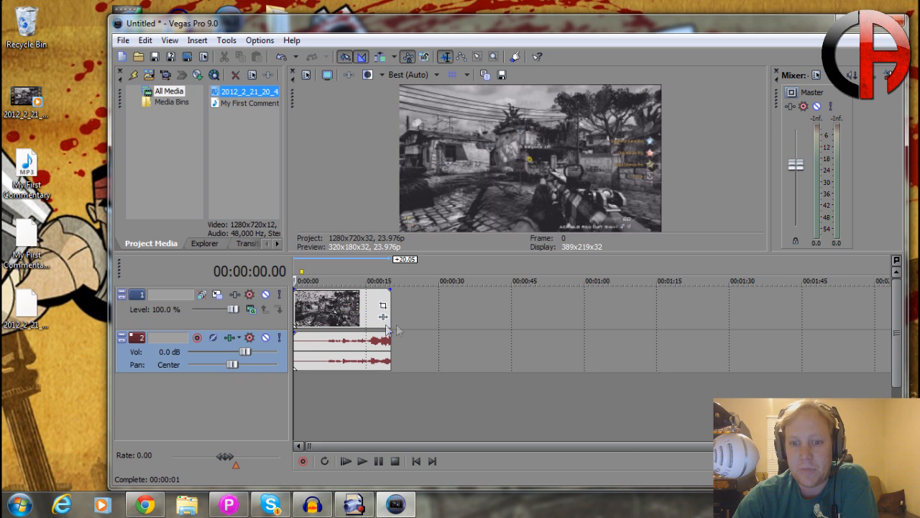
Step: Move the video clip with its audio to about 16 seconds on the timeline and select its video and audio parts in turn
drag(381, 314, 421, 324)
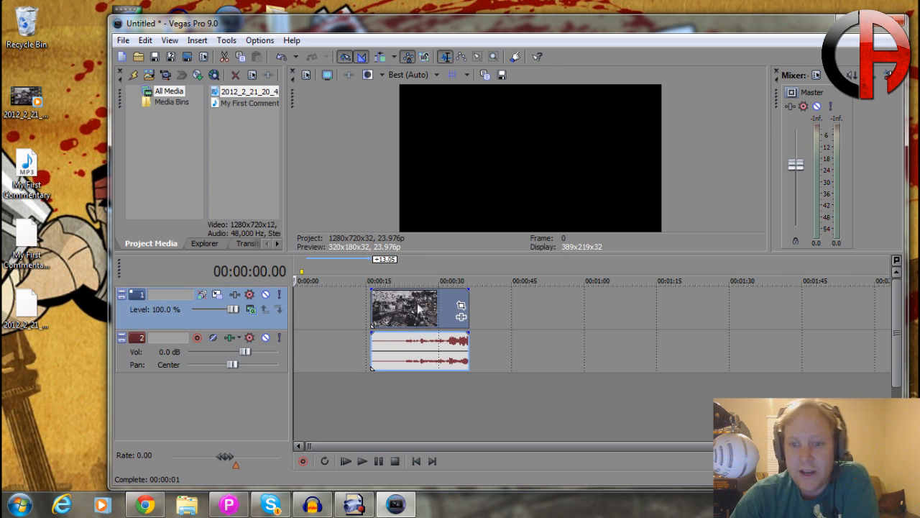
click(420, 314)
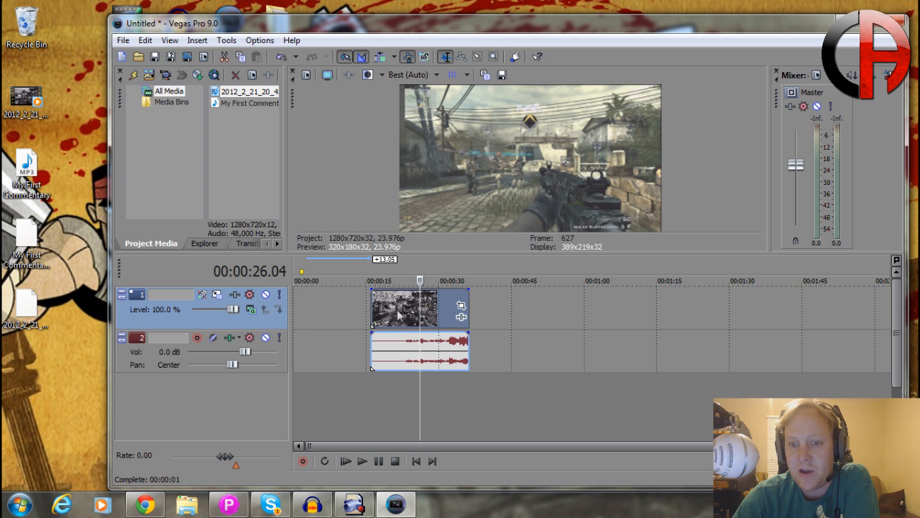
click(412, 352)
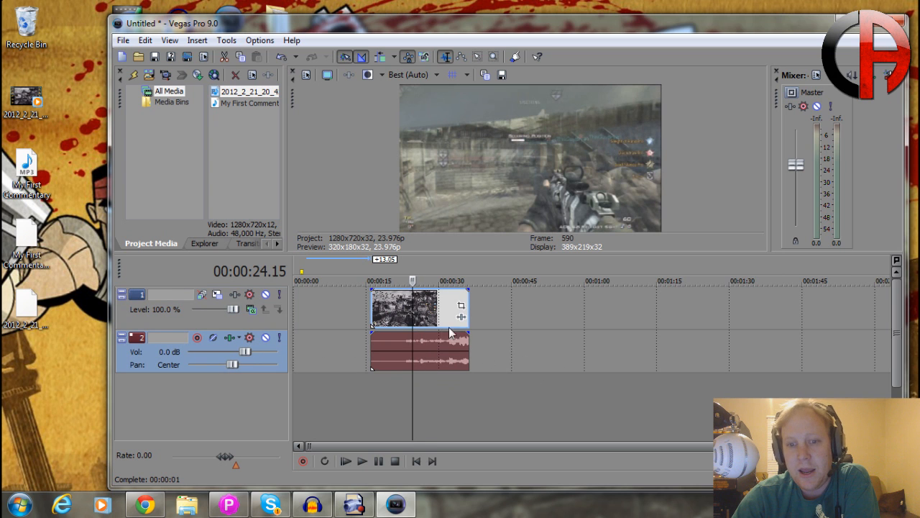
click(418, 314)
click(399, 352)
click(371, 343)
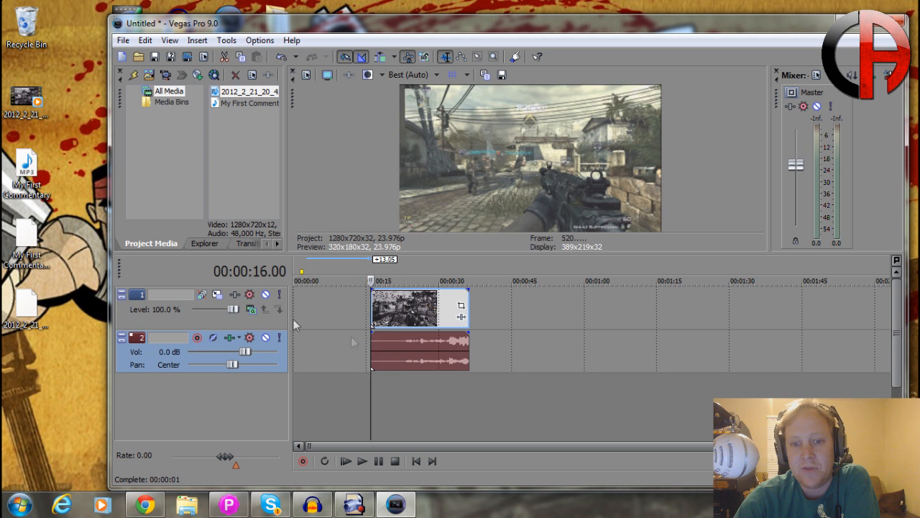
Step: Move the clip with its audio back to the start of the timeline and place the cursor at 00:00:00.00
drag(395, 301, 461, 305)
drag(483, 345, 294, 346)
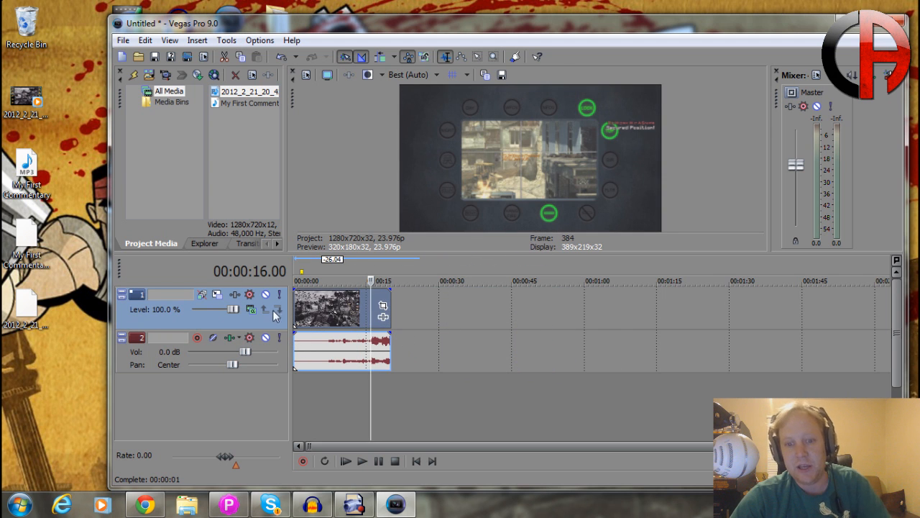
click(295, 305)
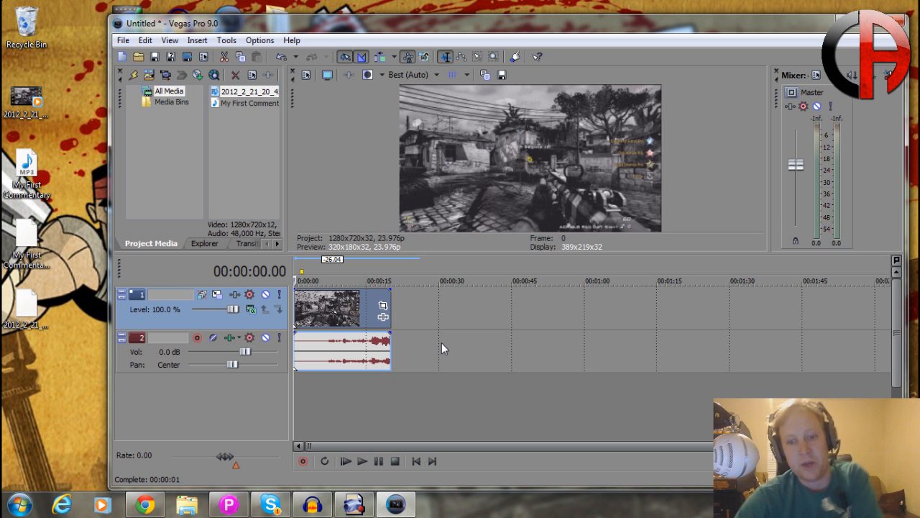
Step: Set the video event's properties to Disable resample
scroll(352, 335, up, 1)
scroll(353, 338, up, 2)
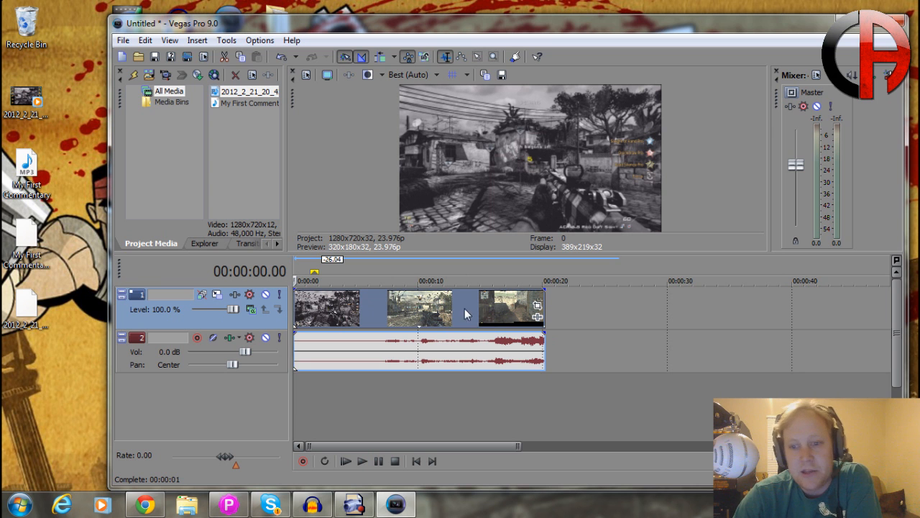
right_click(412, 315)
click(446, 481)
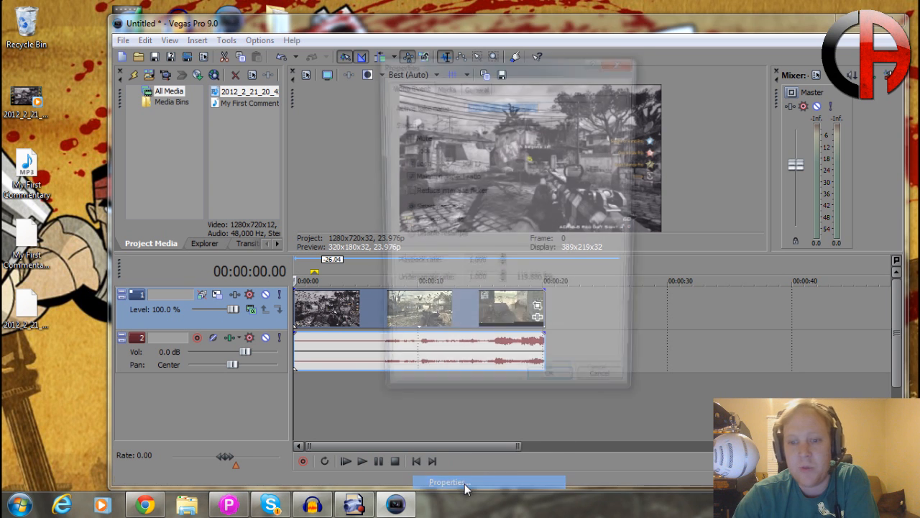
click(447, 237)
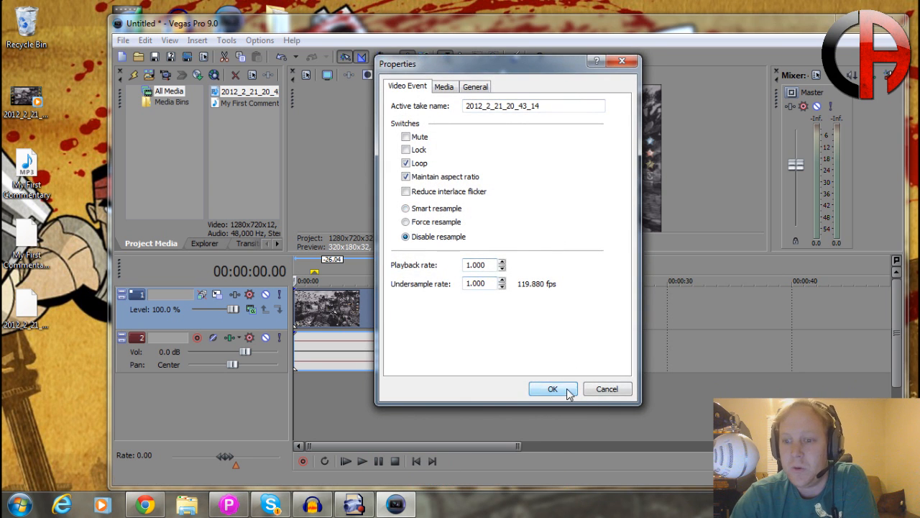
click(552, 388)
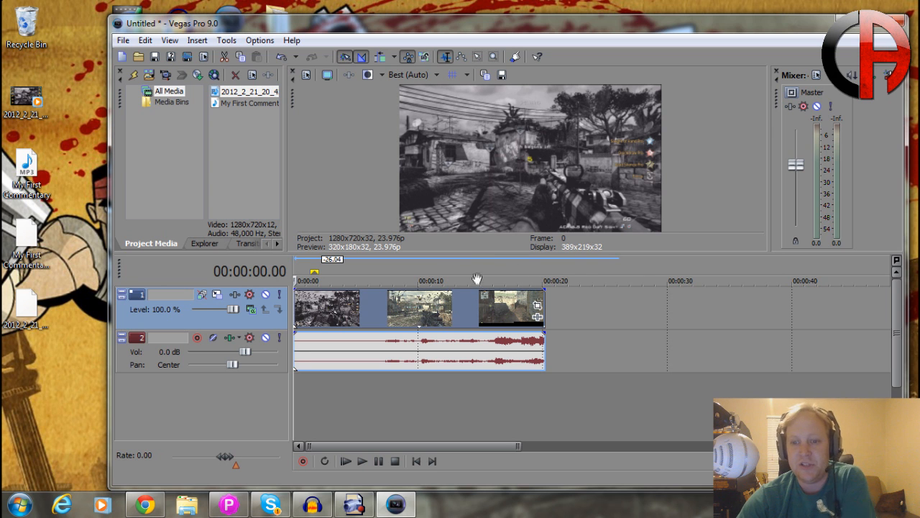
scroll(471, 300, up, 1)
scroll(471, 302, down, 3)
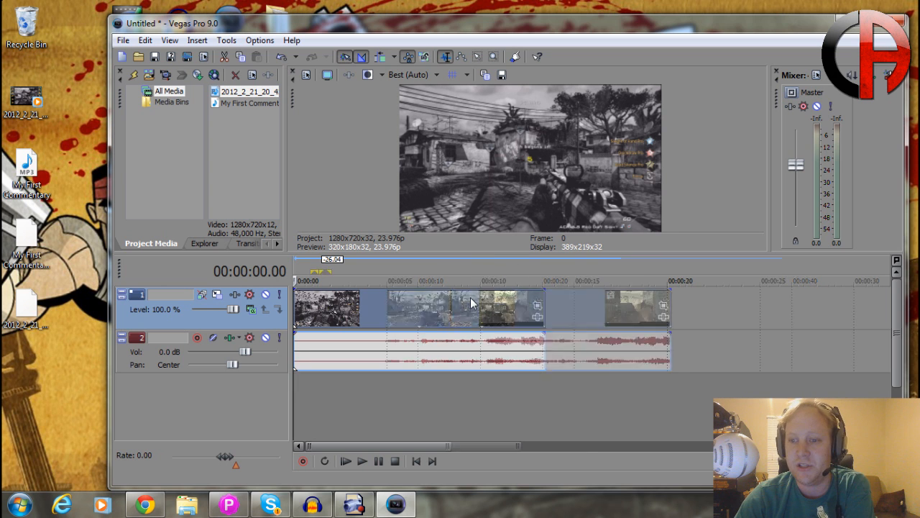
scroll(473, 302, up, 2)
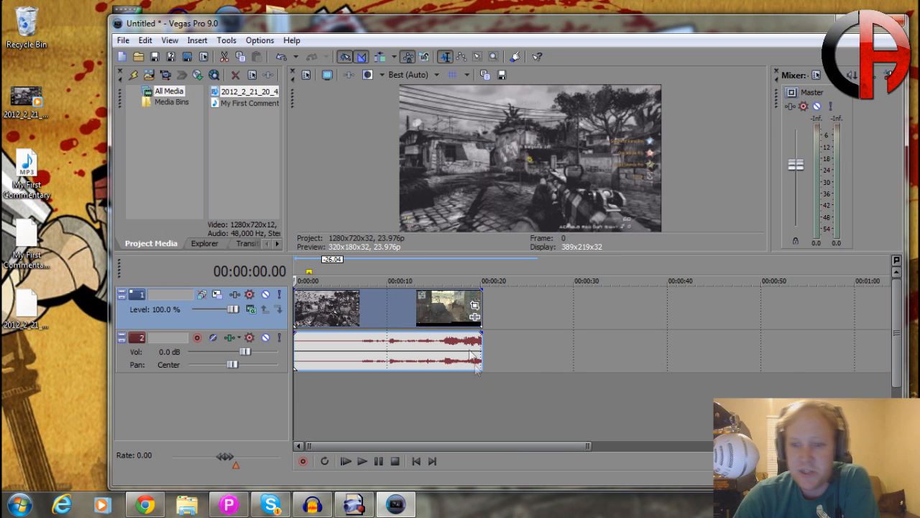
scroll(532, 305, up, 1)
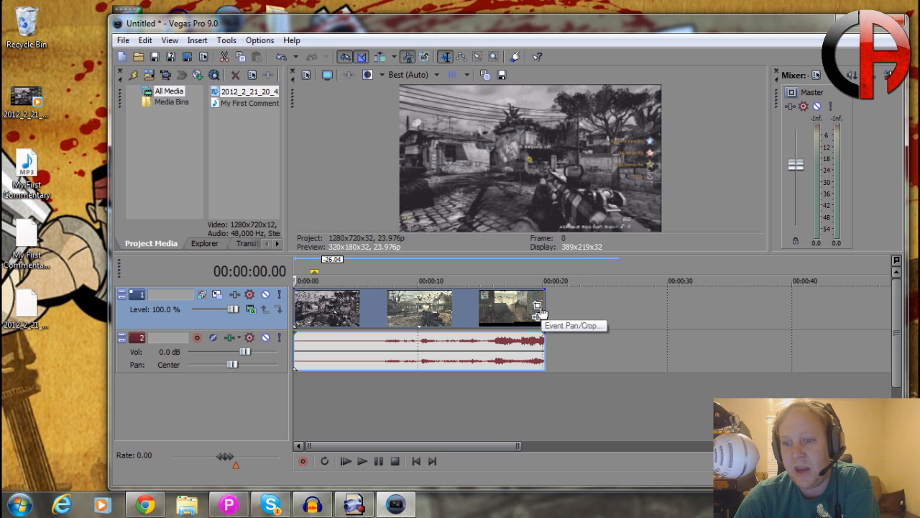
Step: Look at the video event's Pan/Crop frame and check the video preview at a larger size
click(539, 307)
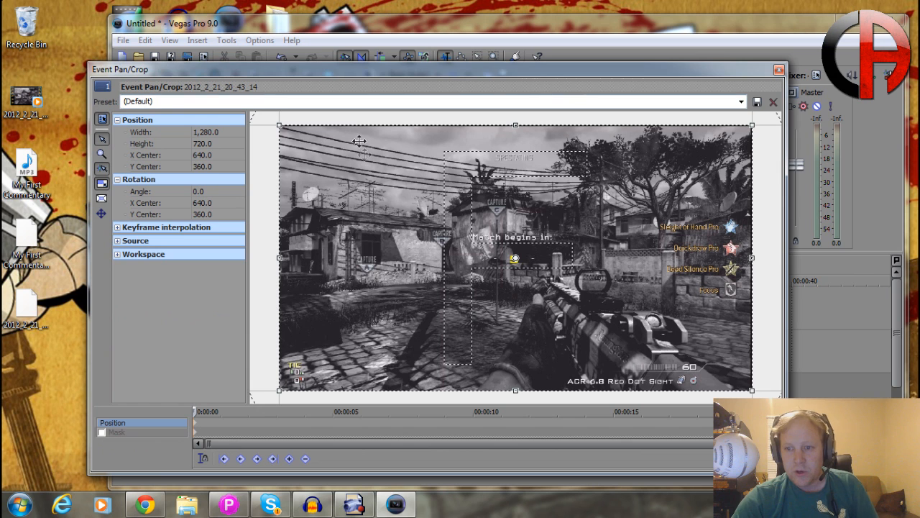
click(779, 69)
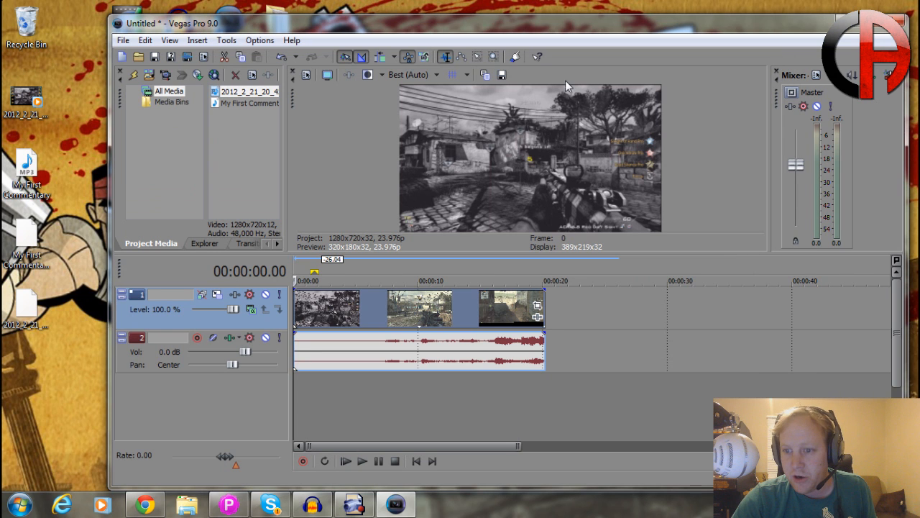
drag(629, 254, 628, 341)
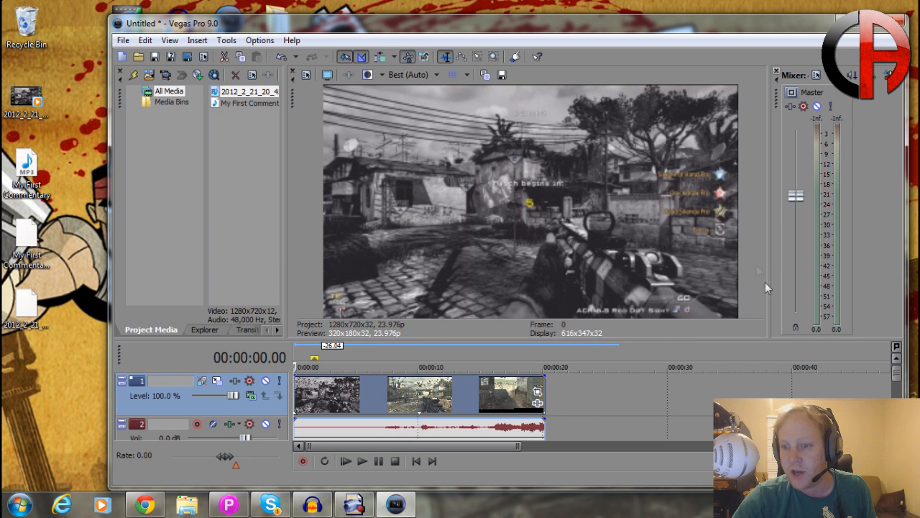
drag(657, 340, 657, 193)
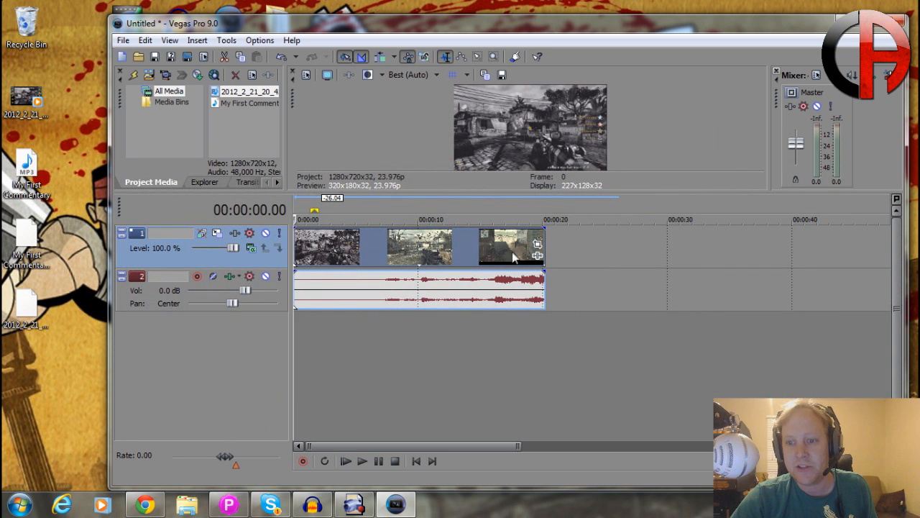
Step: Crop the video event's frame slightly to a width of 1,276.8 and a height of 718.2, and close the Pan/Crop window
click(537, 243)
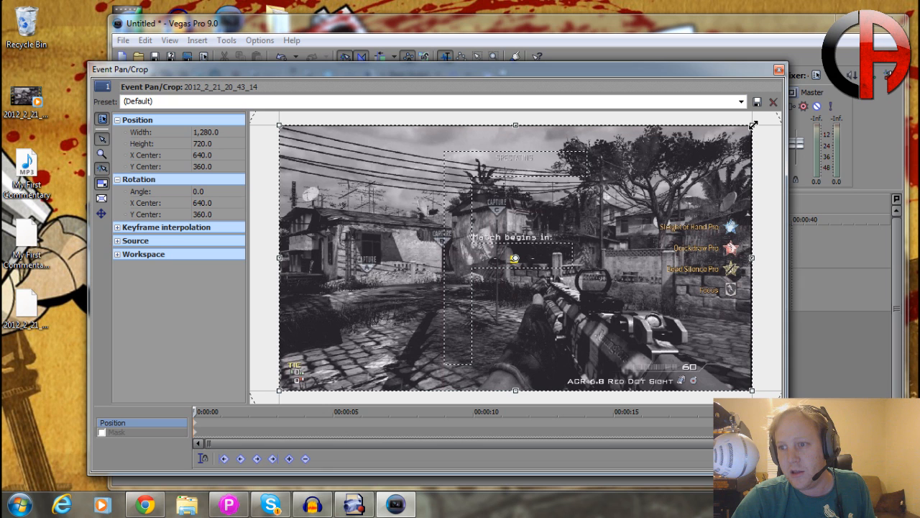
mouse_move(754, 124)
mouse_down()
mouse_move(721, 147)
mouse_move(761, 119)
mouse_move(726, 144)
mouse_move(759, 124)
mouse_move(753, 127)
mouse_up()
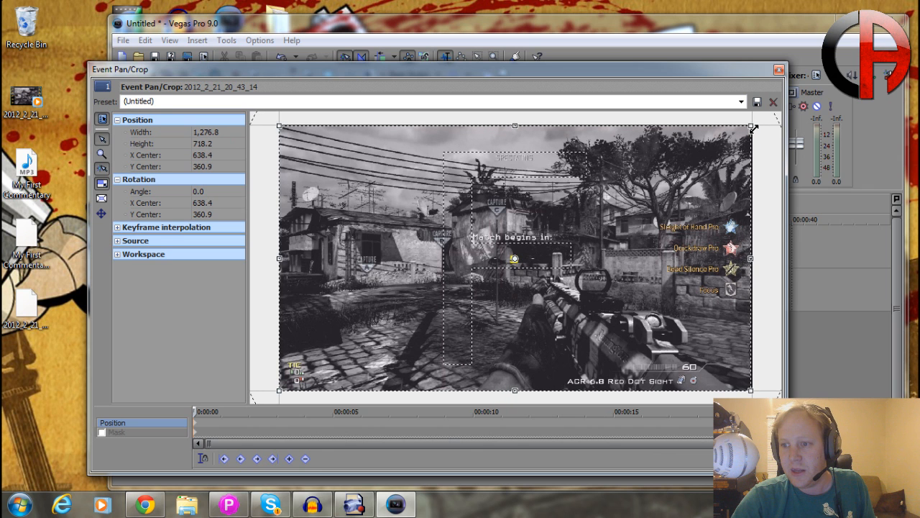
drag(764, 70, 569, 130)
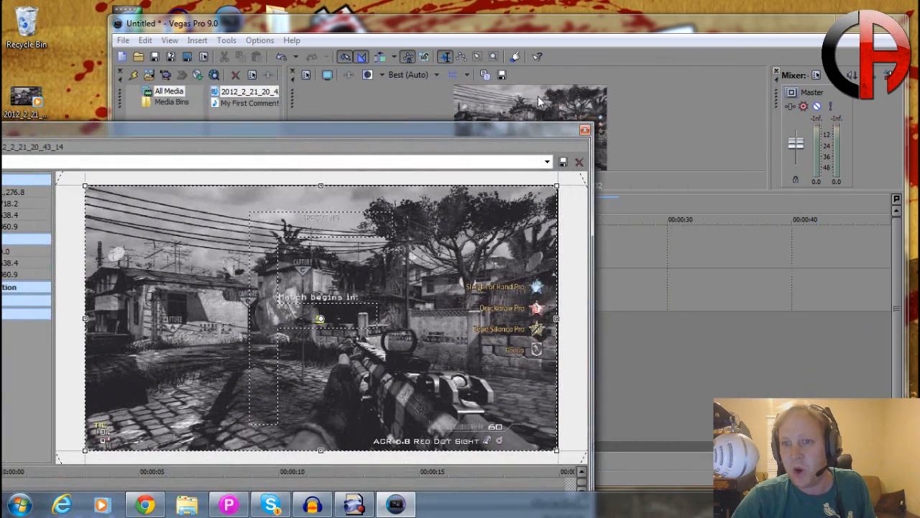
click(584, 130)
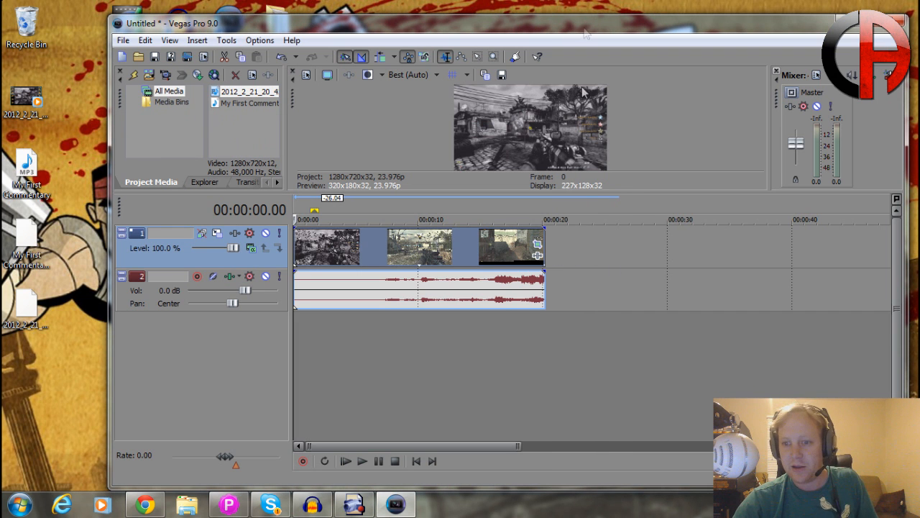
Step: Add the Sony Color Corrector effect to the video event
click(538, 258)
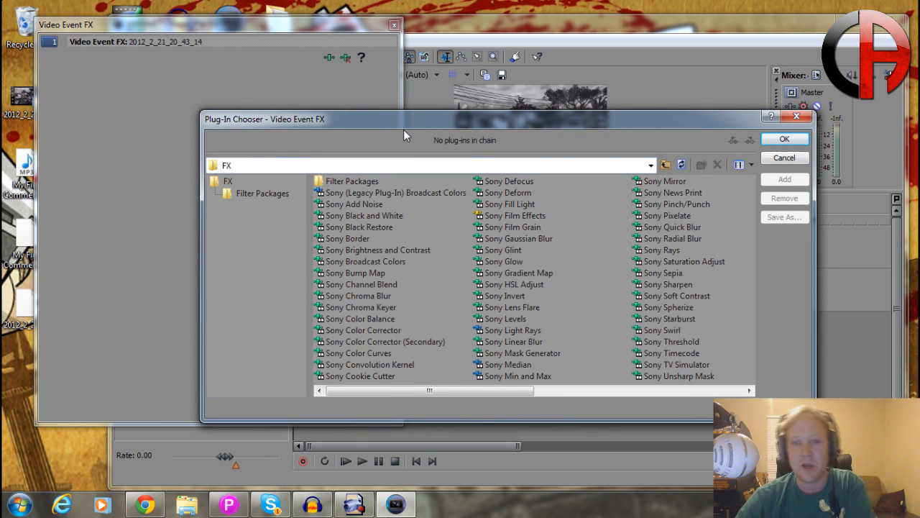
click(384, 330)
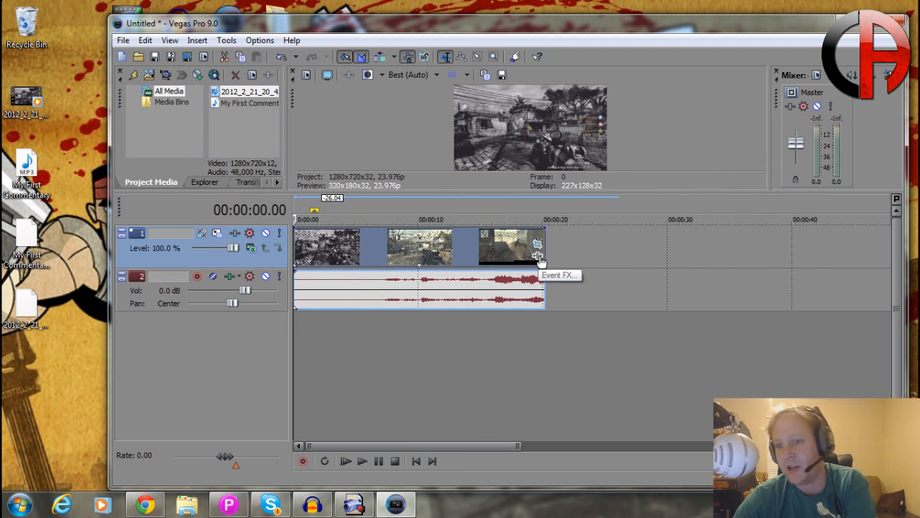
click(538, 256)
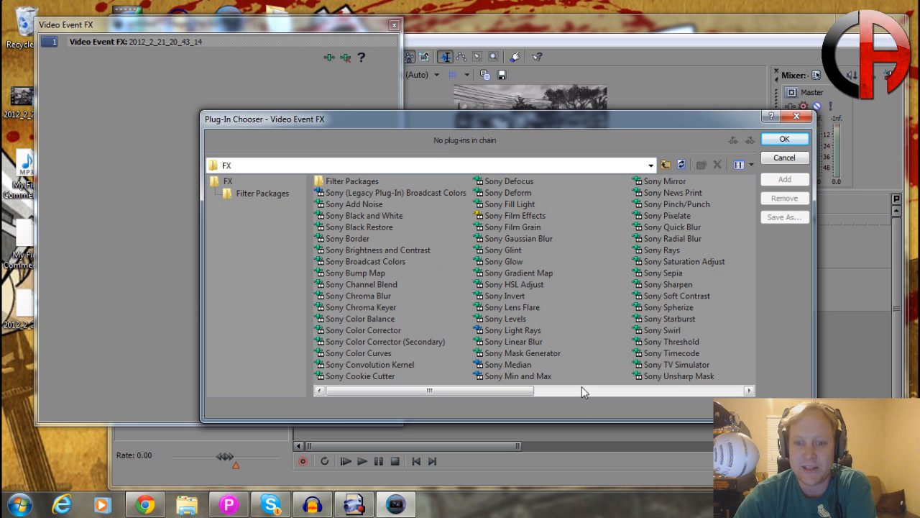
click(362, 333)
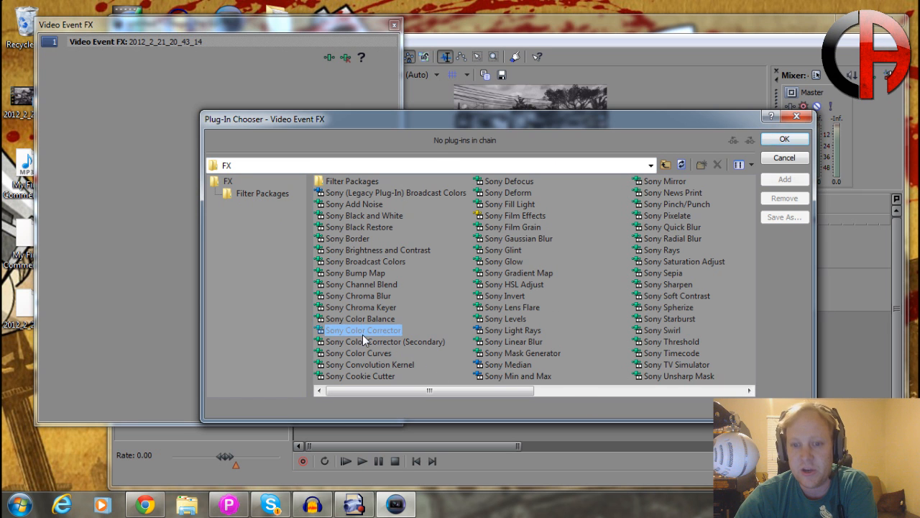
click(785, 139)
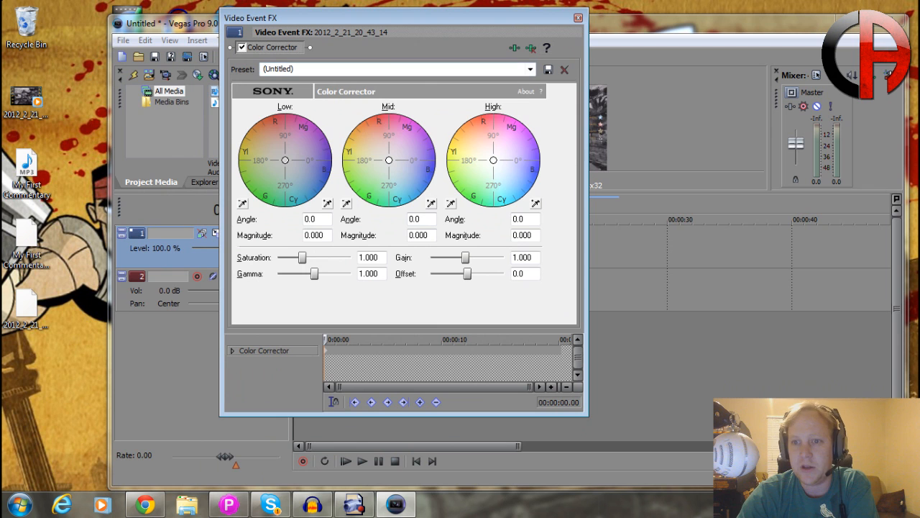
Step: Apply the Studio RGB to Computer RGB preset to the Color Corrector and preview the clip at 00:00:13.12
click(532, 70)
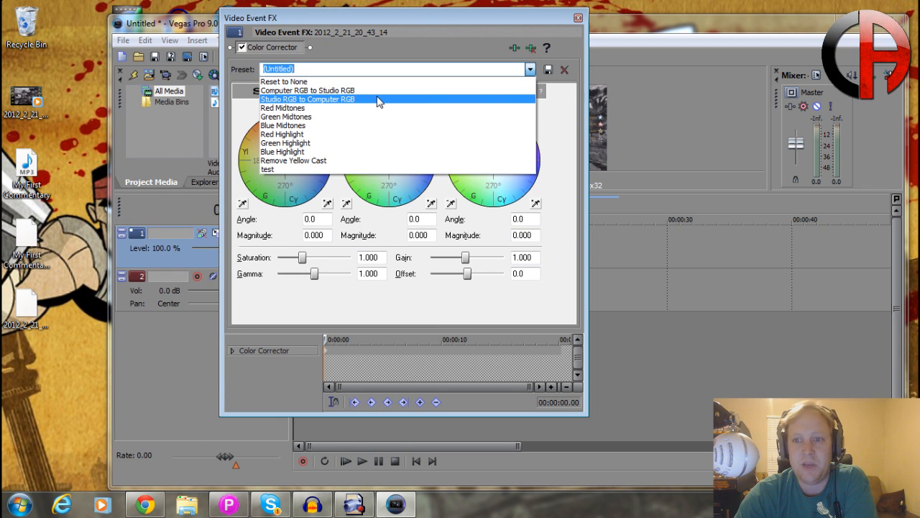
click(530, 70)
click(530, 69)
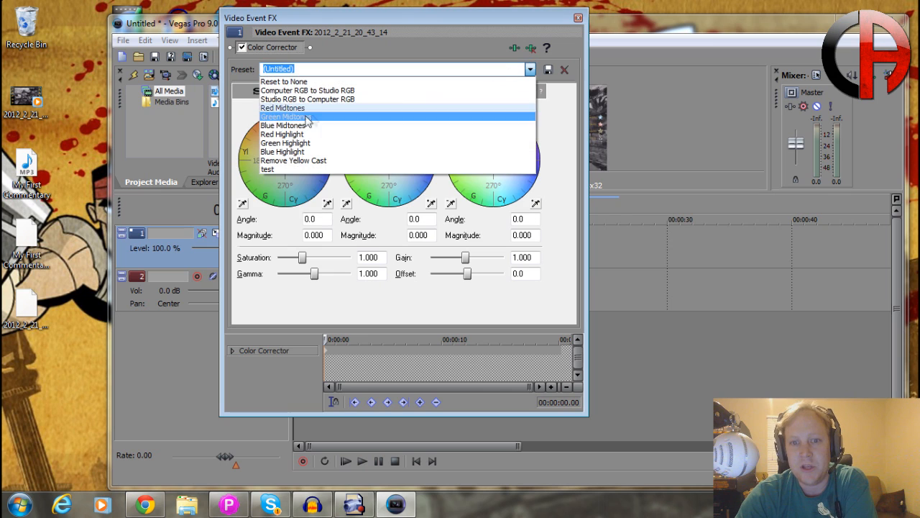
click(325, 99)
drag(538, 25, 360, 102)
click(461, 247)
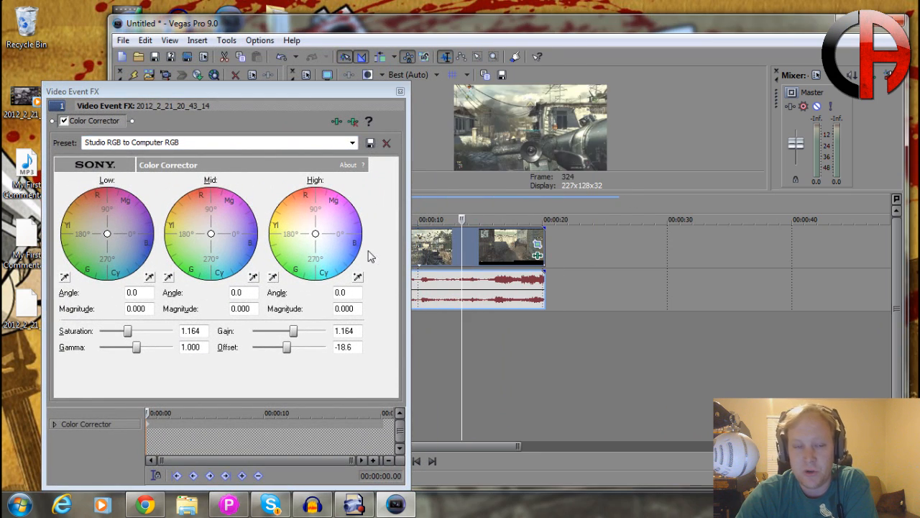
Step: Set the Color Corrector to the Reset to None preset and enlarge the video preview for comparison
click(353, 143)
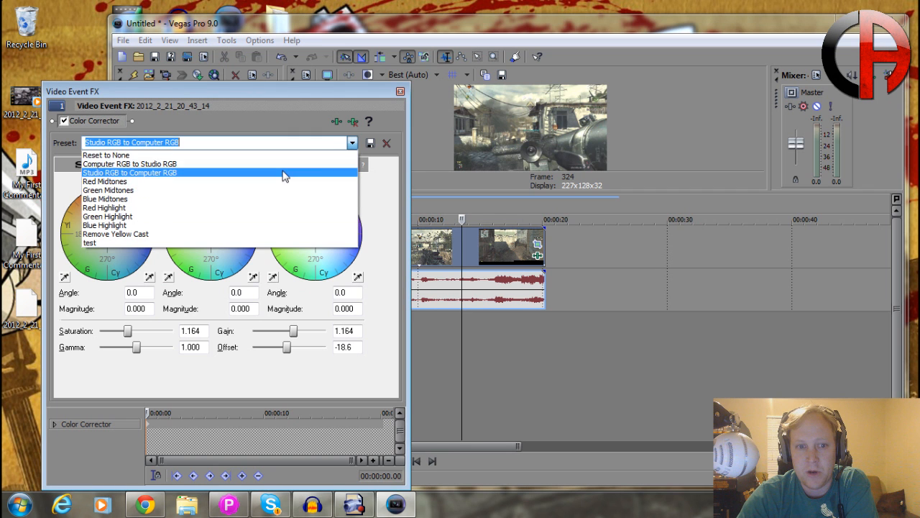
click(280, 155)
drag(635, 192, 635, 388)
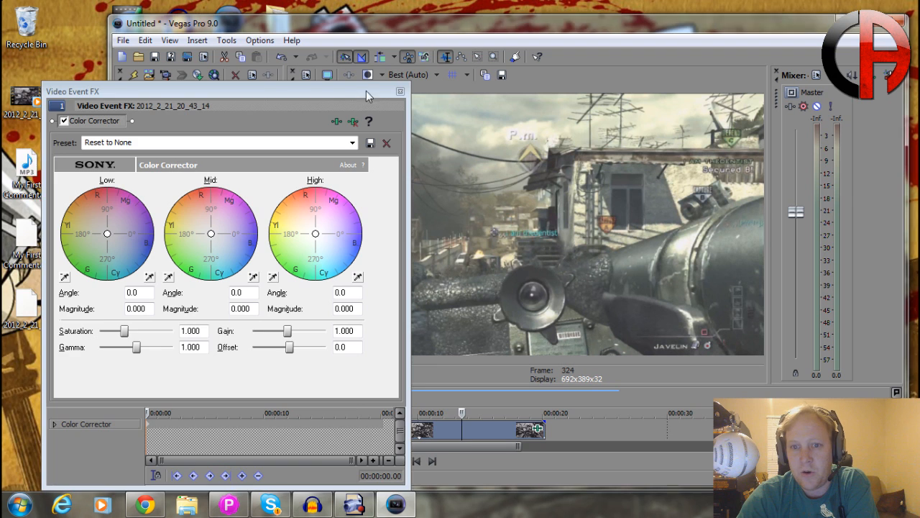
drag(364, 93, 313, 87)
Step: Compare the Studio RGB to Computer RGB and Reset to None presets, keep Studio RGB to Computer RGB, and close the effect window
click(304, 143)
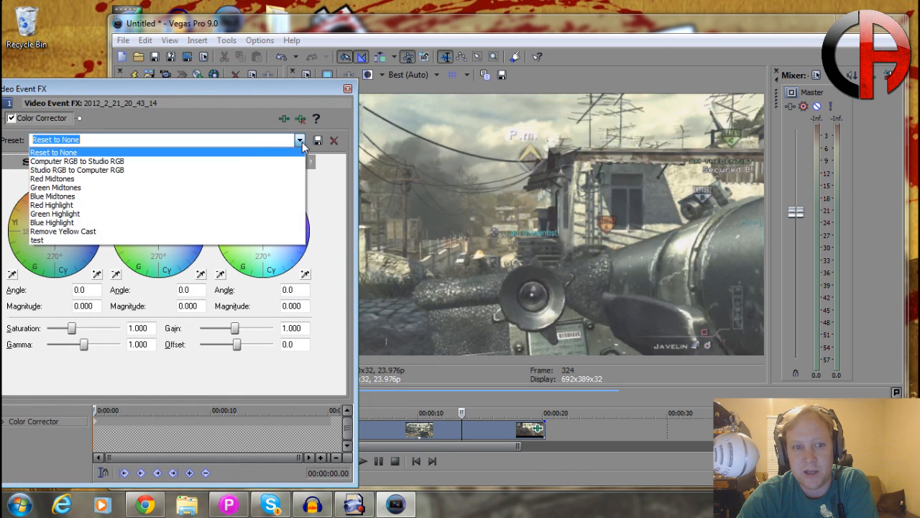
click(220, 172)
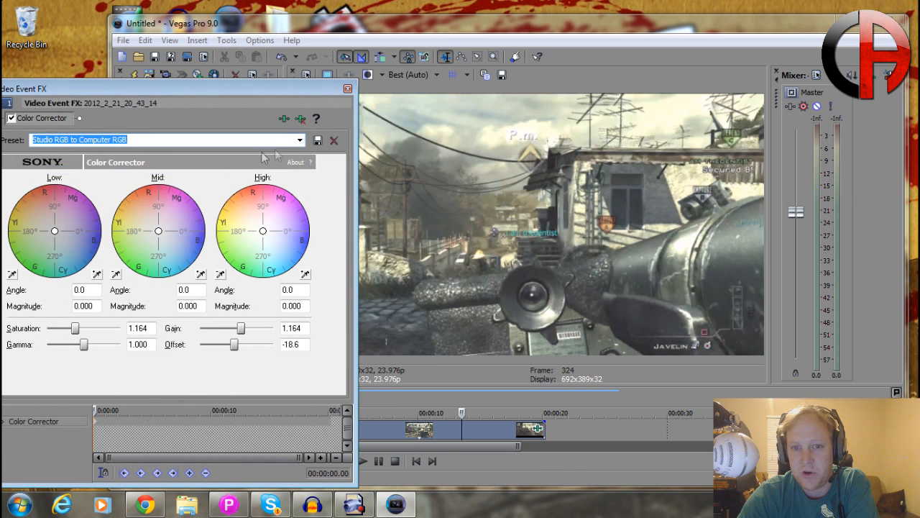
click(300, 141)
click(230, 153)
click(300, 140)
click(250, 171)
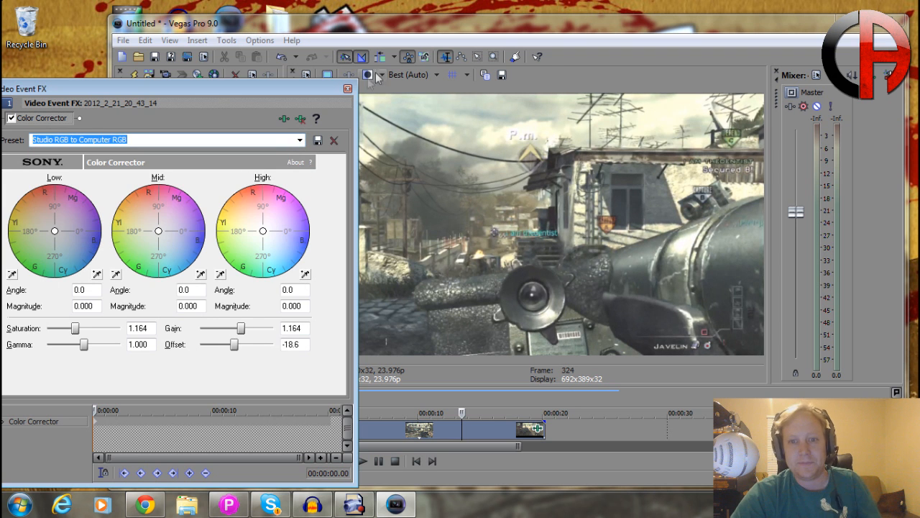
click(348, 89)
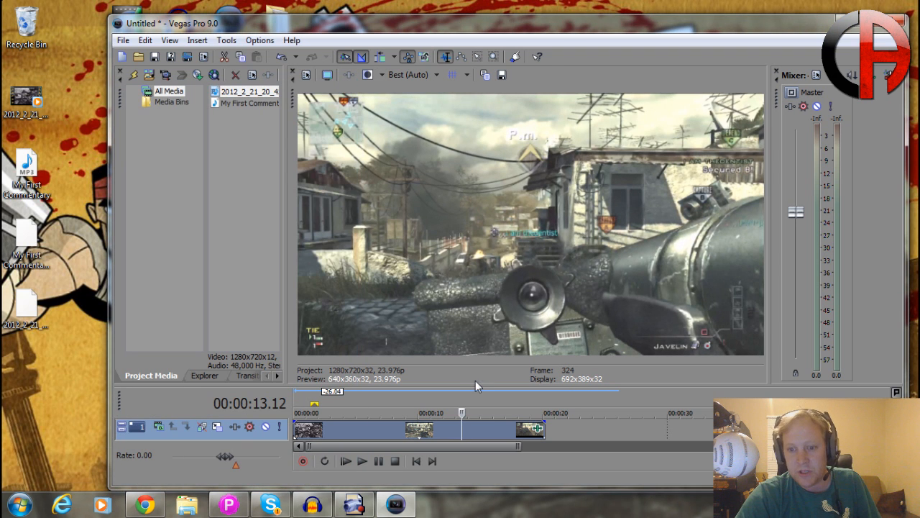
Step: Reduce the video preview's height and place the My First Commentary audio on a new track at the start of the timeline
drag(478, 386, 627, 167)
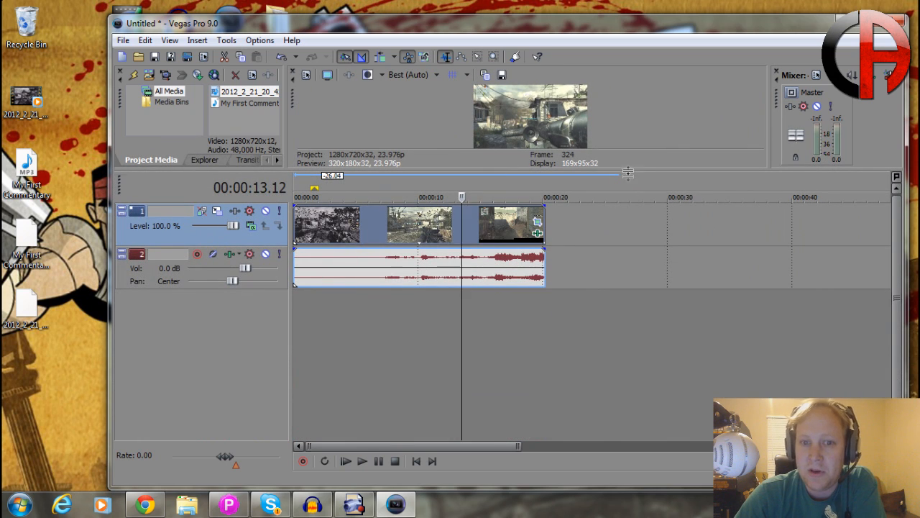
drag(627, 168, 627, 243)
drag(241, 102, 295, 381)
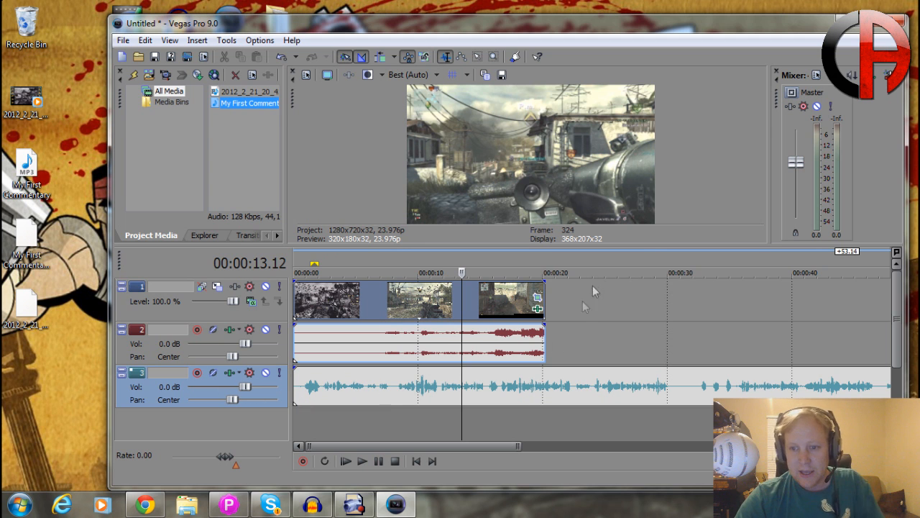
Step: Place the cursor at 00:00:23.04 and move the gameplay clip with its audio so its end snaps to it
click(583, 327)
scroll(586, 316, down, 2)
scroll(586, 316, up, 1)
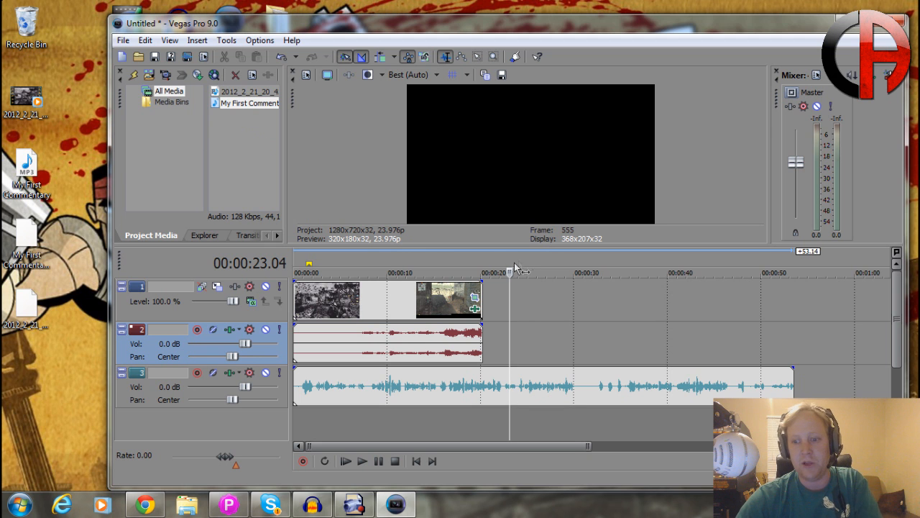
drag(398, 307, 425, 311)
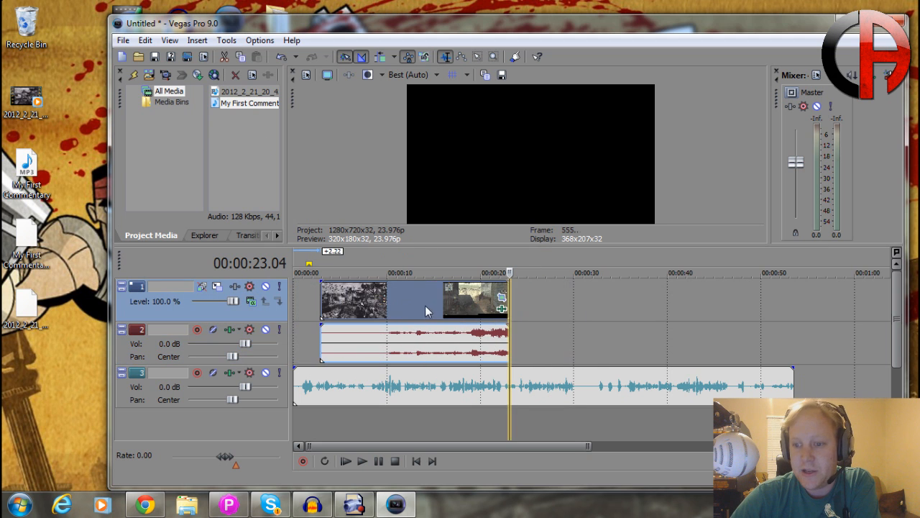
Step: Place the cursor at 00:00:35.03 in the commentary and move the gameplay clip to start at about 10 seconds
click(600, 388)
click(621, 391)
drag(594, 390, 512, 393)
drag(422, 304, 486, 304)
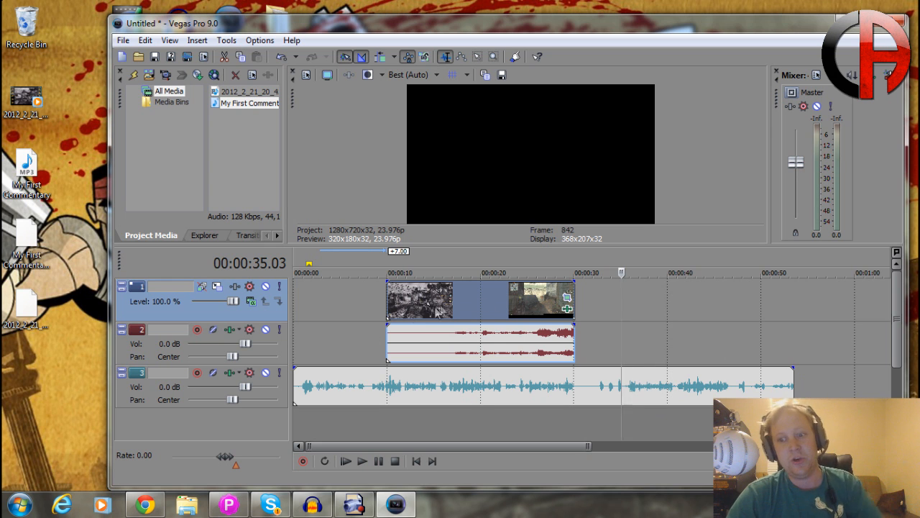
Step: Check several points around the pause in the commentary waveform, ending with the cursor at 00:00:25.13
scroll(640, 400, up, 2)
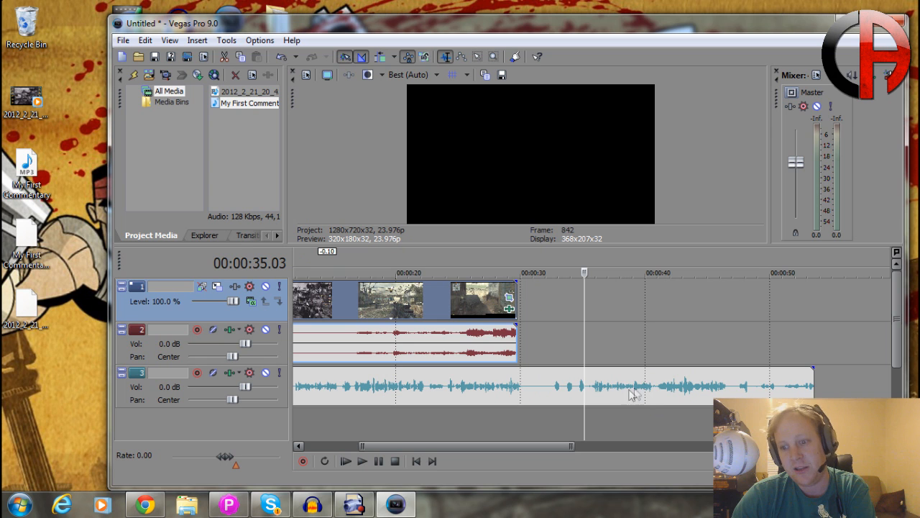
click(558, 385)
click(570, 391)
click(579, 390)
click(465, 389)
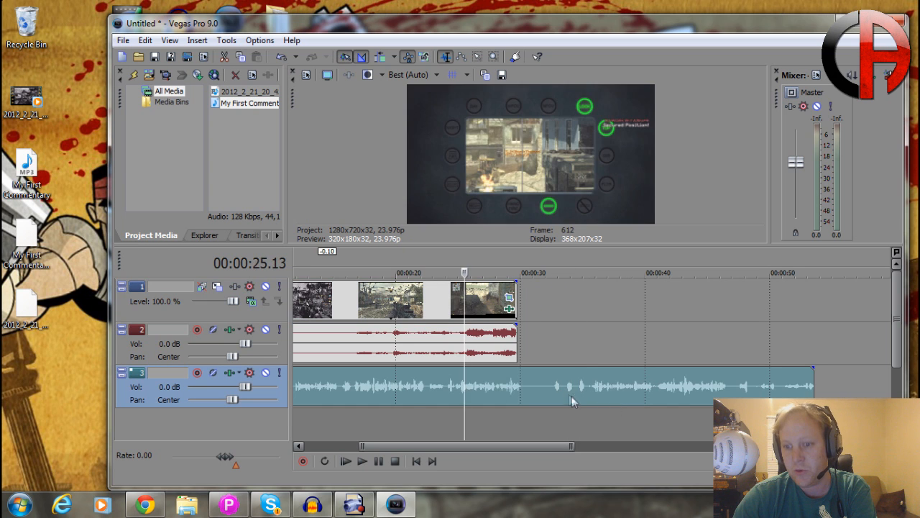
Step: Play the commentary briefly from 00:00:32.15 and snap the end of the gameplay clip to that point
click(552, 394)
key(space)
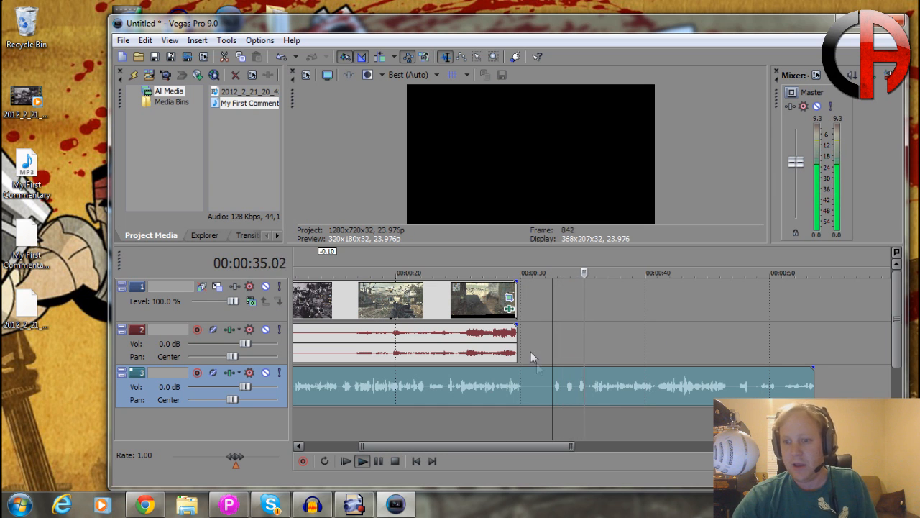
key(space)
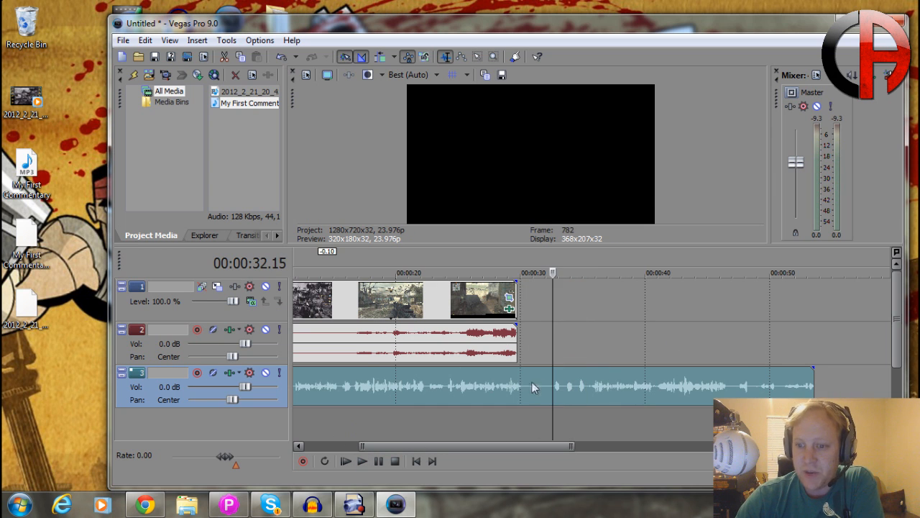
scroll(618, 377, left, 2)
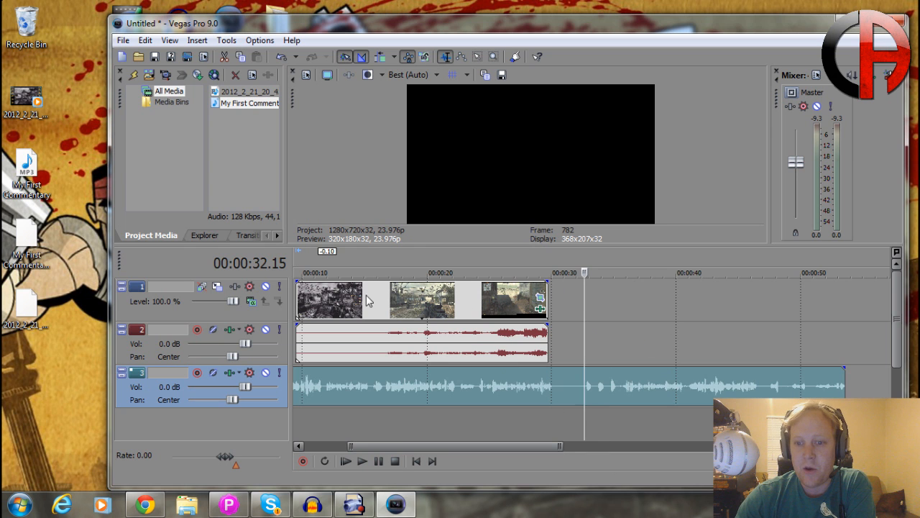
drag(363, 305, 422, 310)
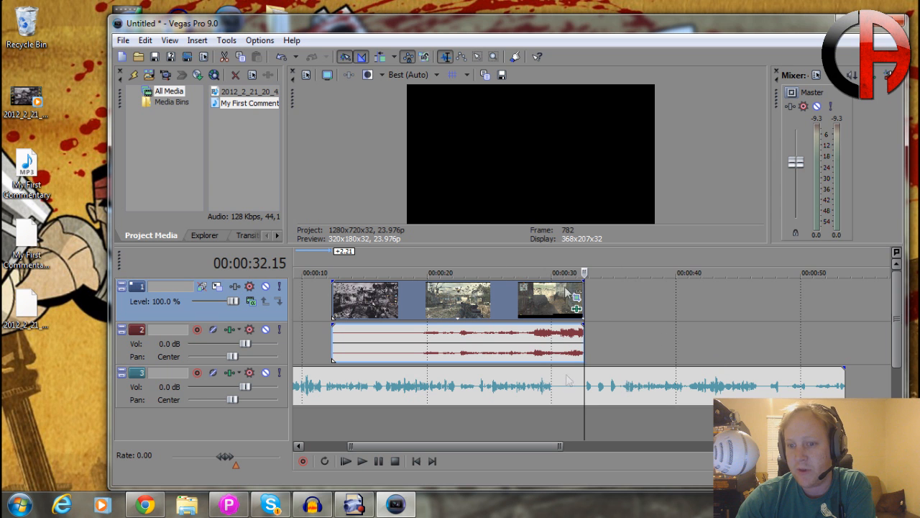
Step: Move the gameplay clip with its audio to start at about 28 seconds on the timeline
drag(431, 294, 620, 307)
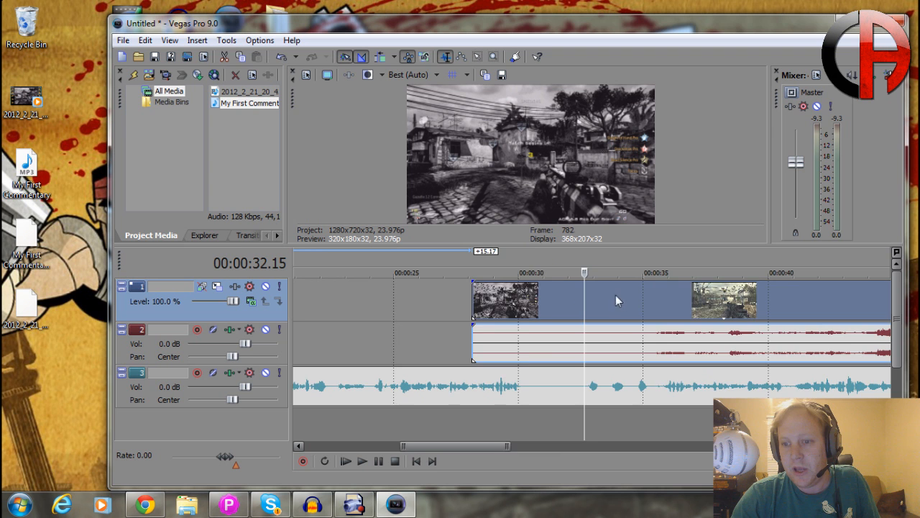
scroll(633, 300, up, 10)
scroll(632, 294, down, 8)
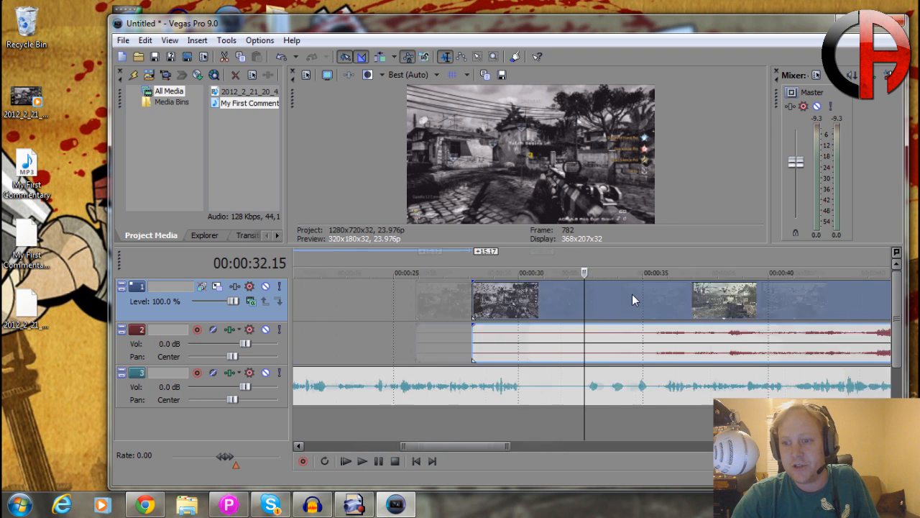
Step: Shift the gameplay clip with its audio to start at about 28.7 seconds and play it back from 00:00:31.19
scroll(627, 309, down, 4)
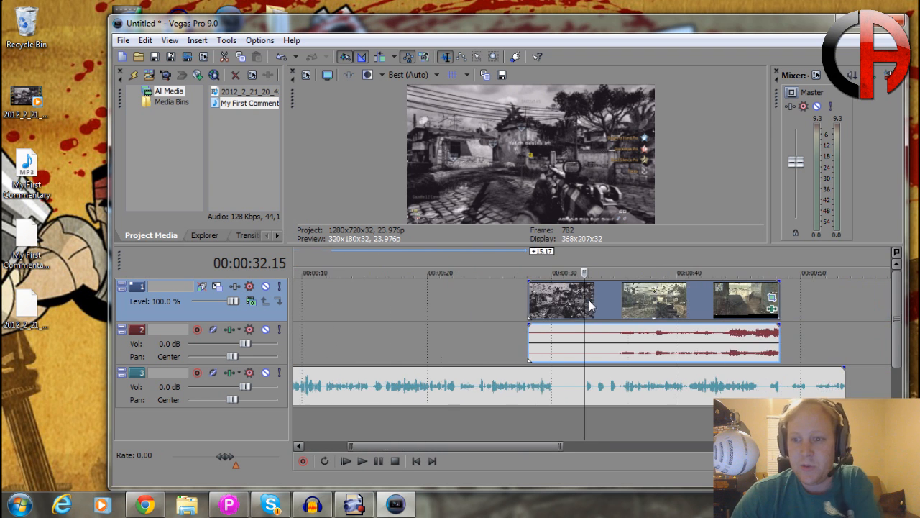
mouse_move(616, 302)
mouse_down()
mouse_move(649, 303)
mouse_move(605, 301)
mouse_up()
scroll(633, 305, up, 5)
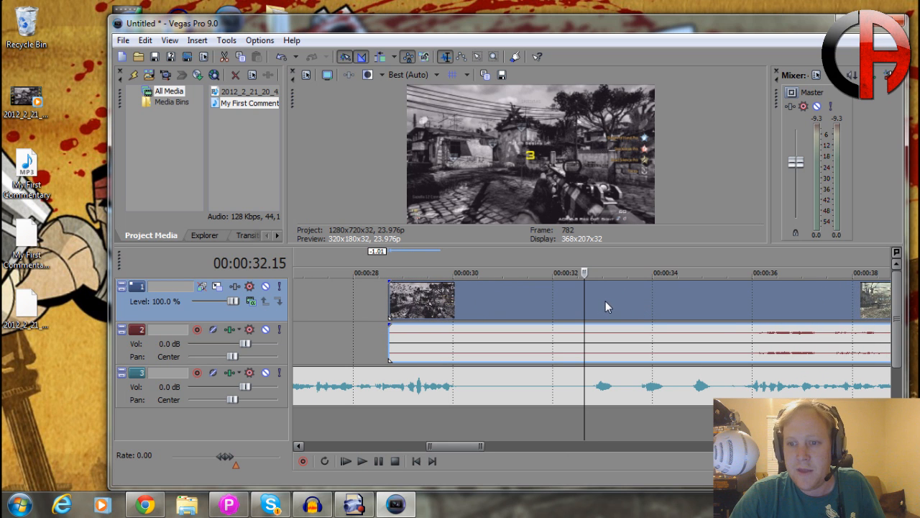
click(543, 303)
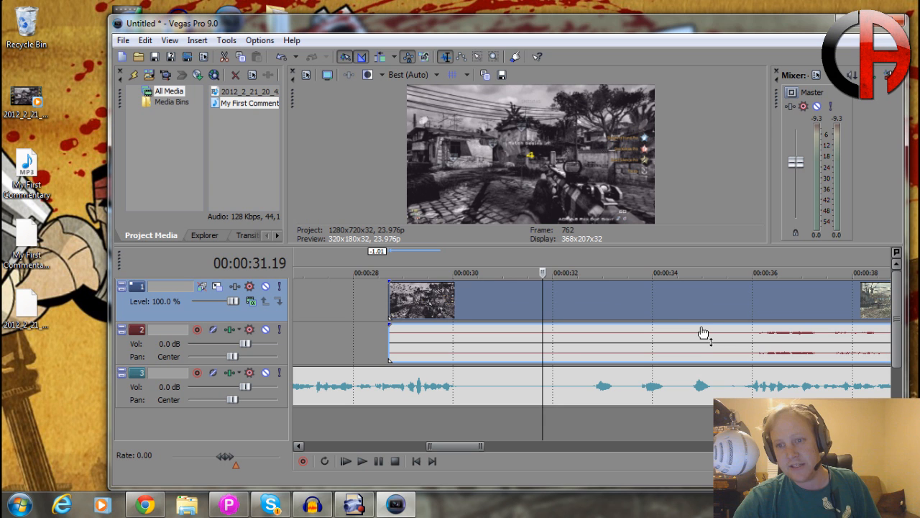
key(space)
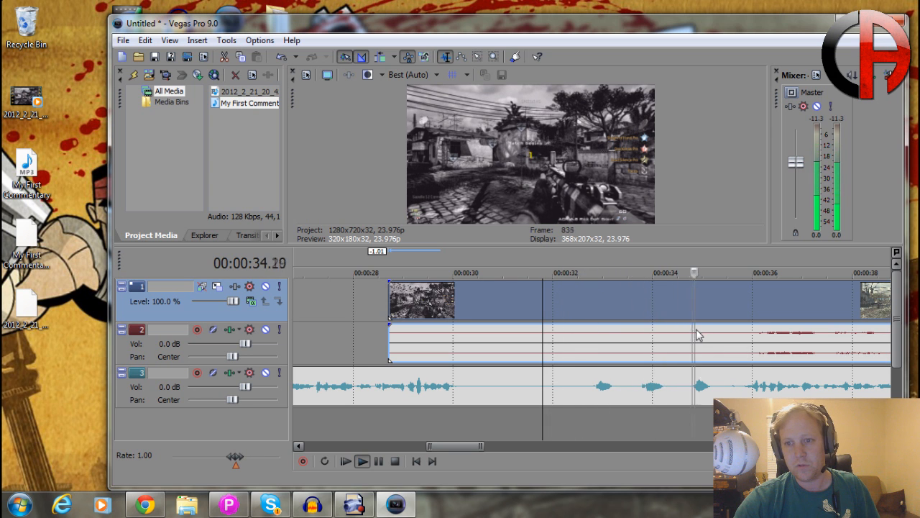
key(space)
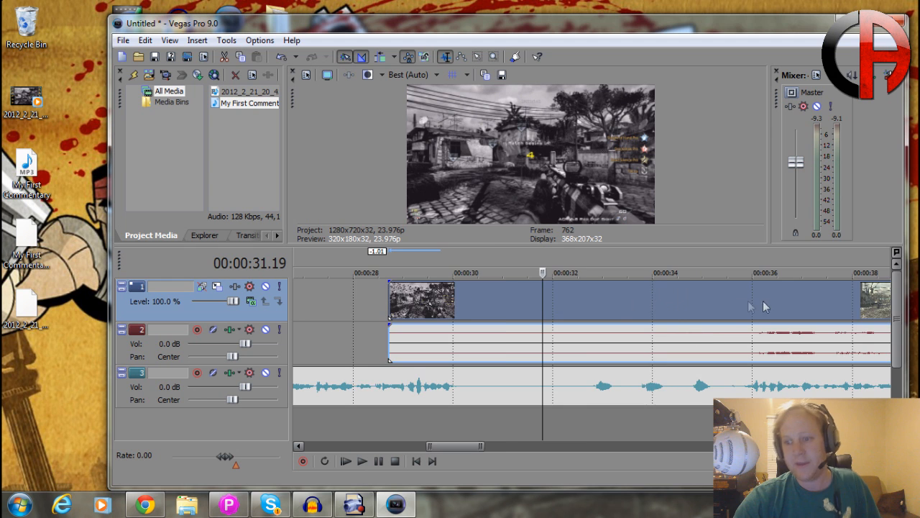
Step: Split the commentary at 00:00:35.16, just after the clap-like spikes that follow the pause
scroll(764, 307, down, 8)
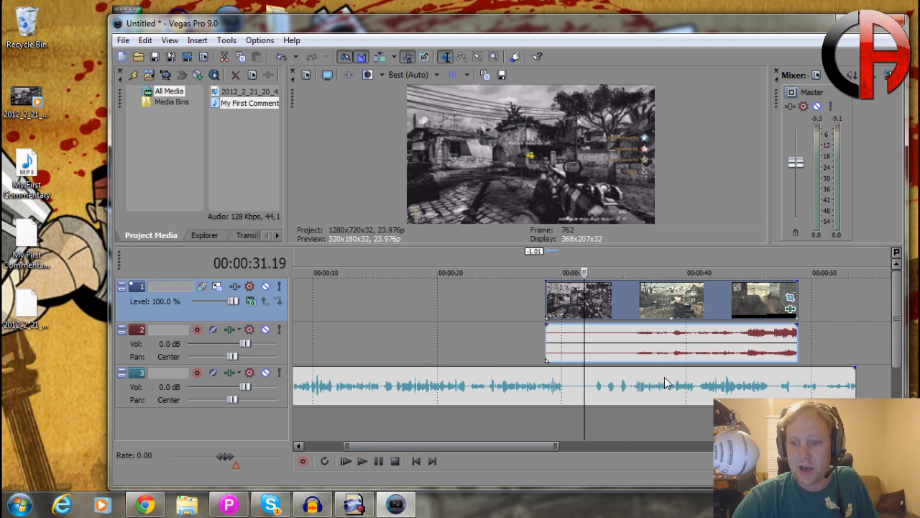
scroll(664, 385, up, 2)
scroll(652, 399, down, 2)
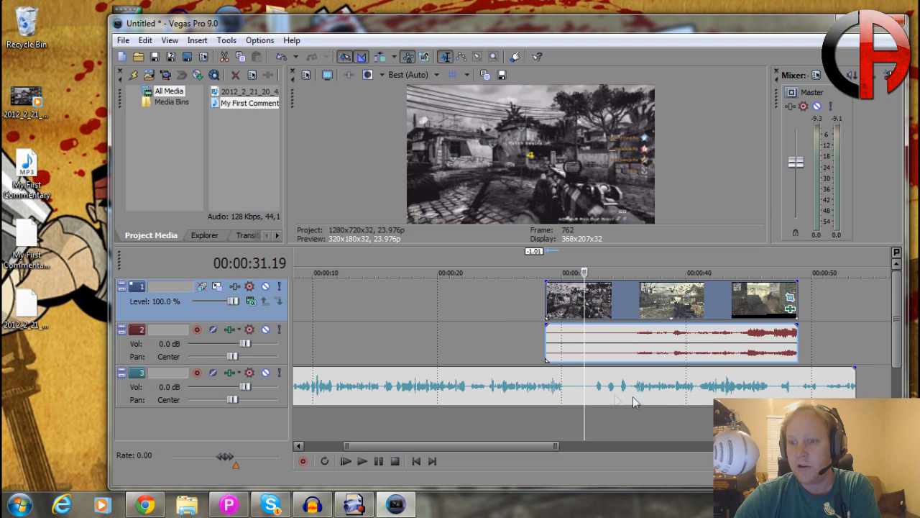
click(749, 386)
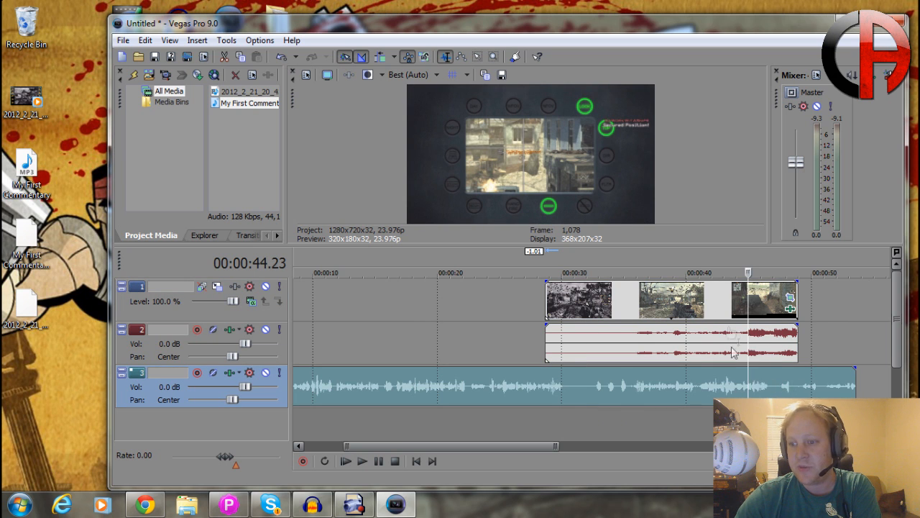
click(631, 391)
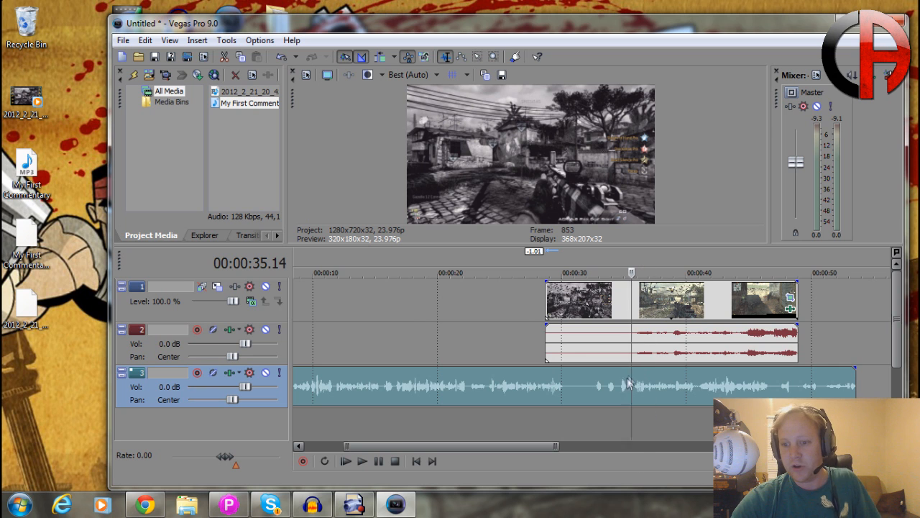
drag(632, 375, 632, 439)
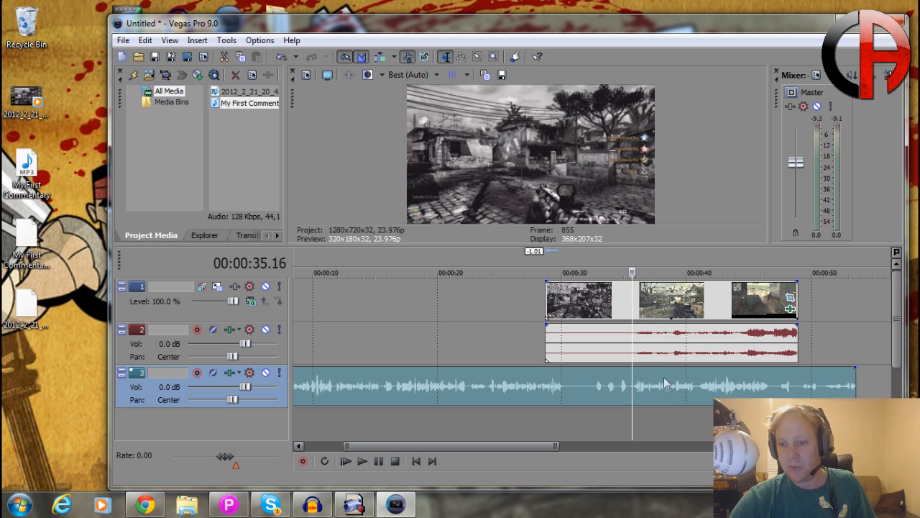
key(s)
mouse_move(689, 380)
mouse_down()
mouse_move(752, 379)
mouse_move(693, 378)
mouse_up()
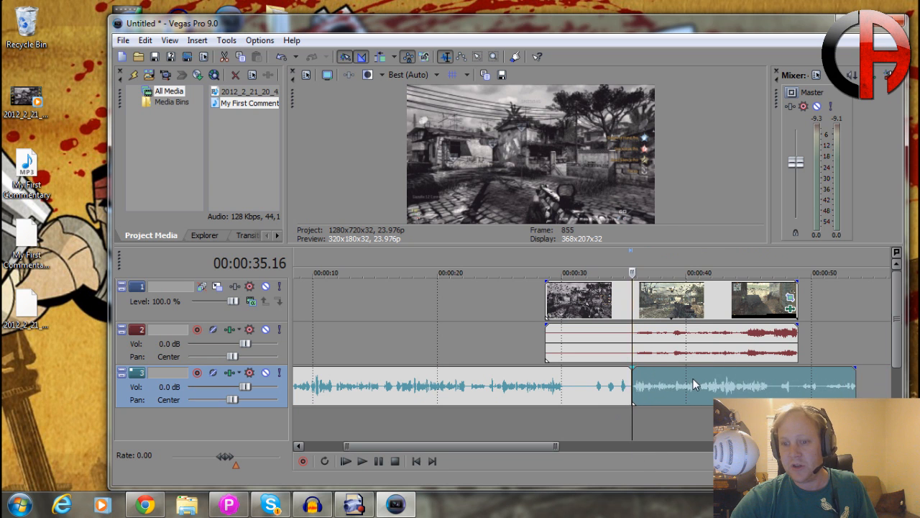
Step: Delete the part of the commentary before the split and place the cursor at 00:00:33.08
click(558, 386)
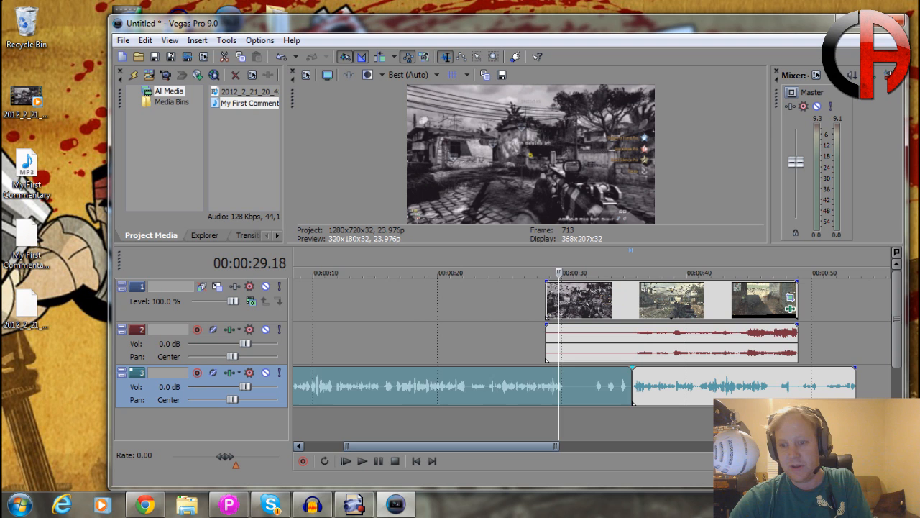
key(Delete)
click(603, 383)
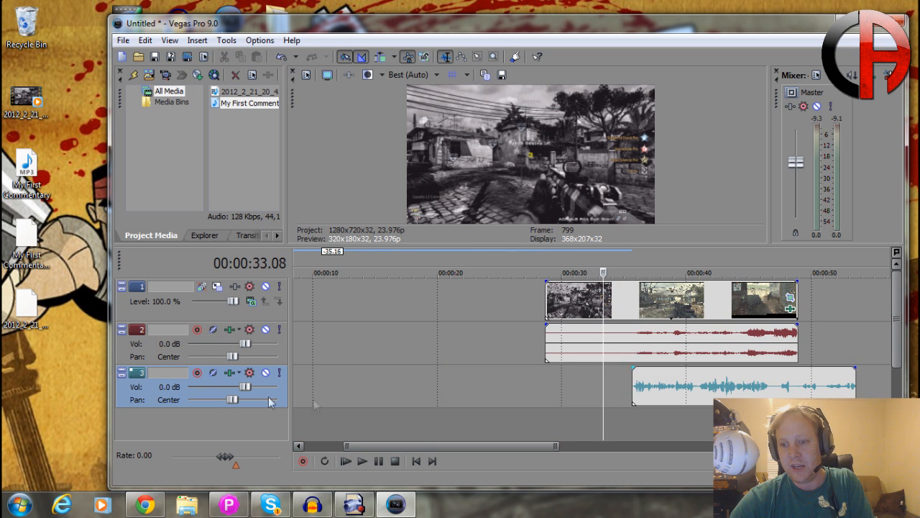
Step: Split the gameplay clip with its audio at 00:00:35.16 and delete the part before the split
click(632, 304)
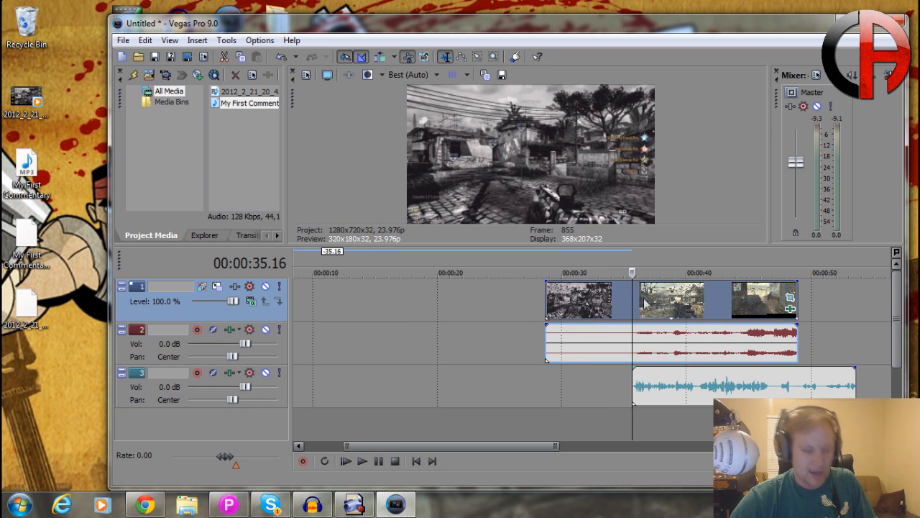
key(s)
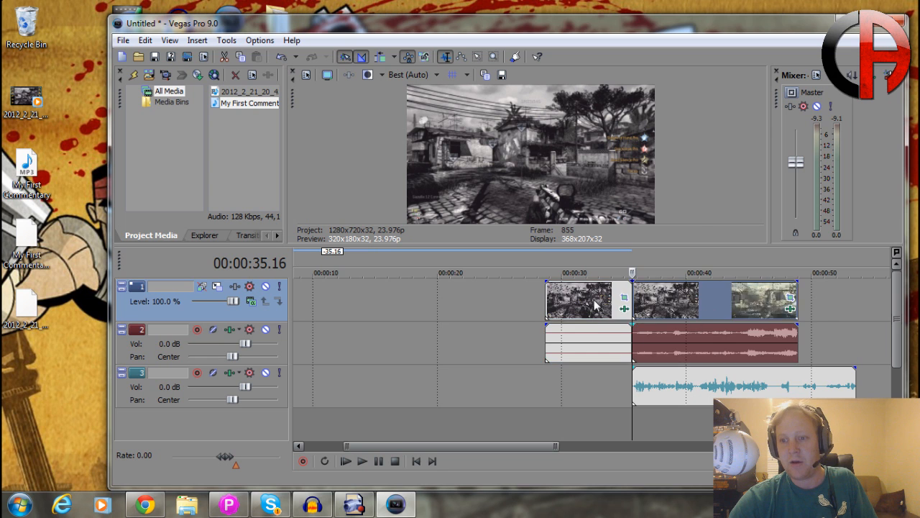
drag(521, 323, 439, 323)
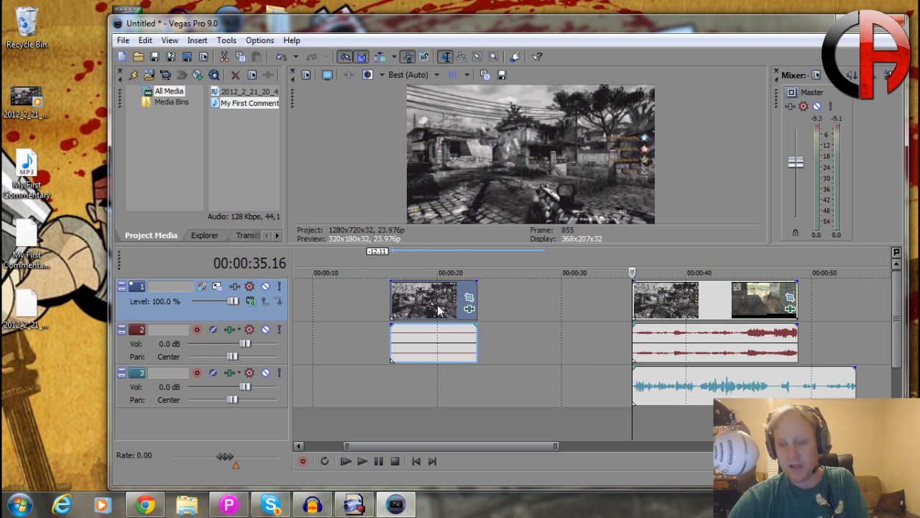
key(Delete)
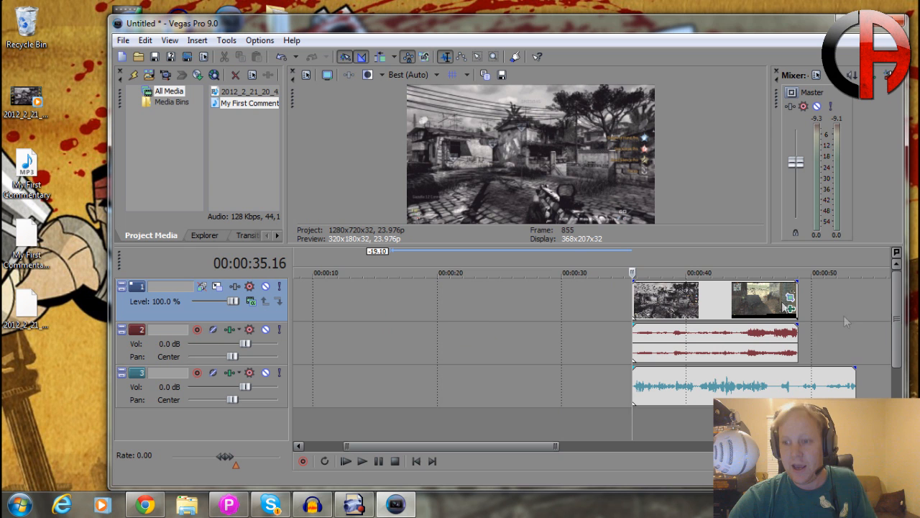
Step: Check points in the remaining commentary and play it briefly from 00:00:45.03 to find where to end it
click(773, 382)
click(667, 391)
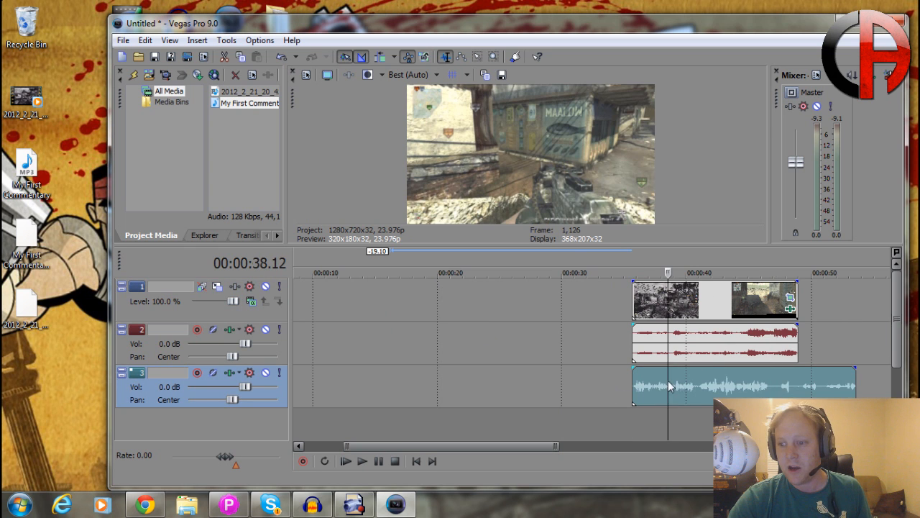
click(751, 392)
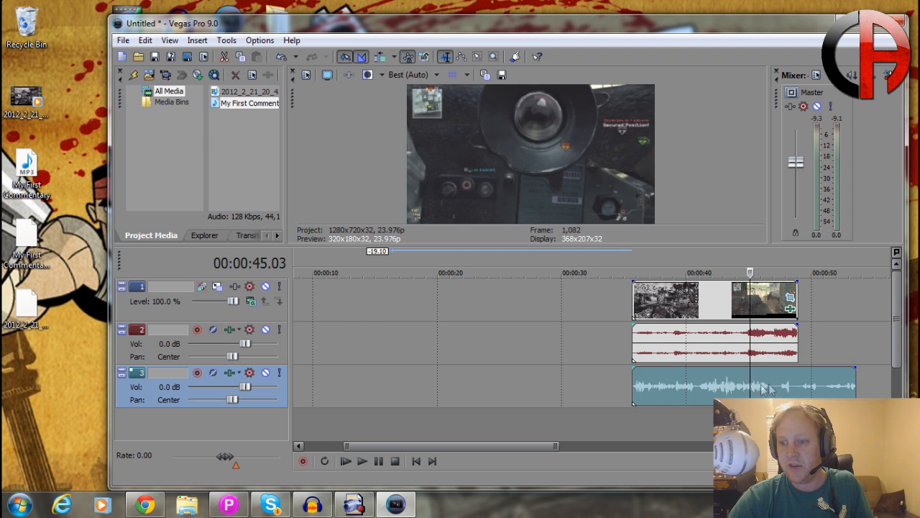
key(space)
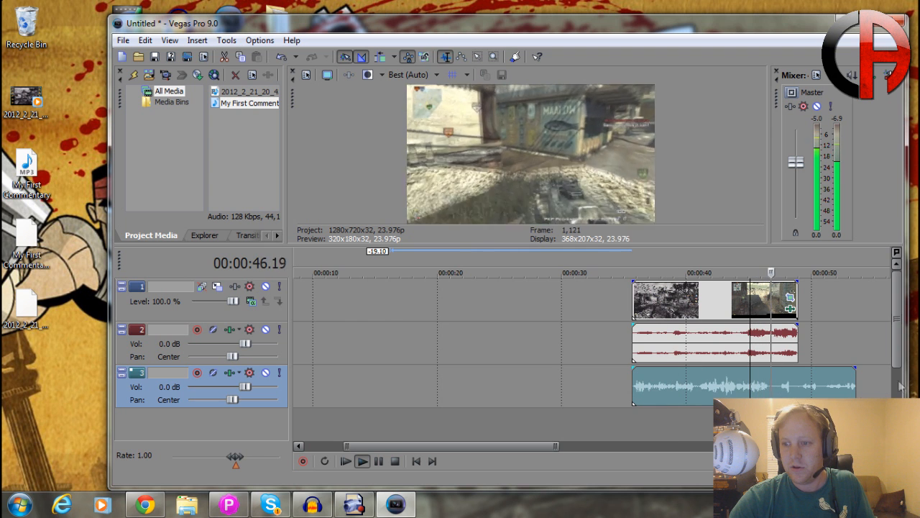
key(space)
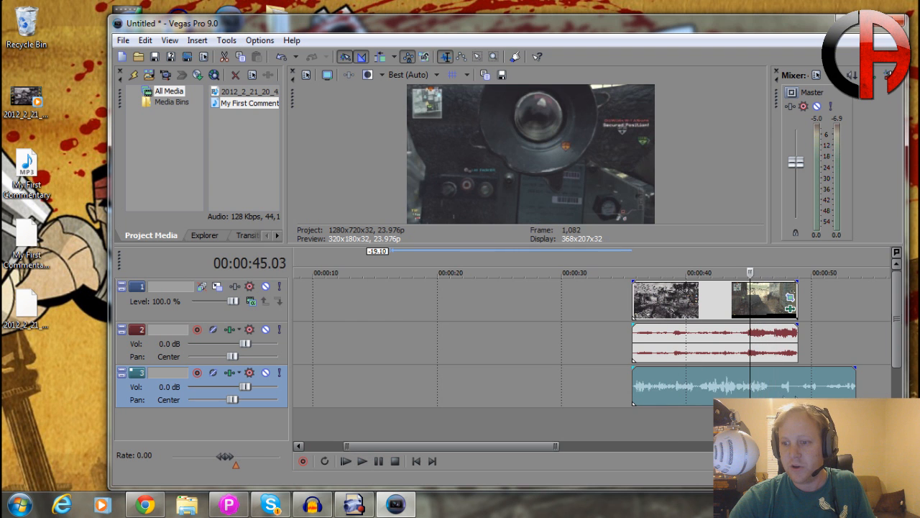
Step: Split the commentary and the gameplay clip with its audio at 00:00:47.06 and delete everything after that point
click(778, 393)
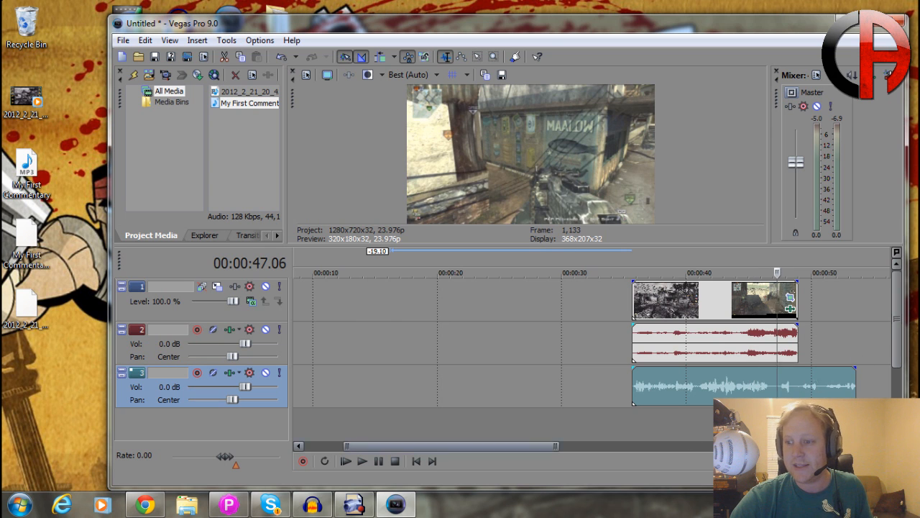
key(s)
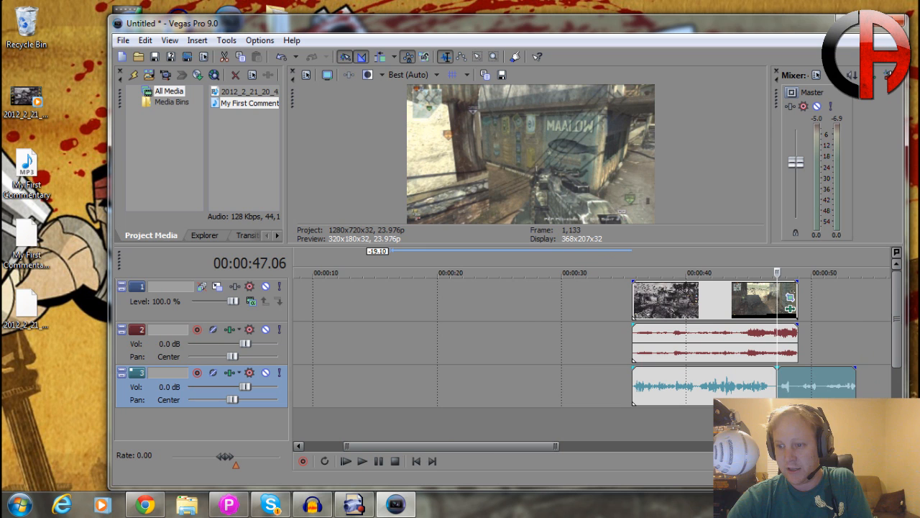
key(Delete)
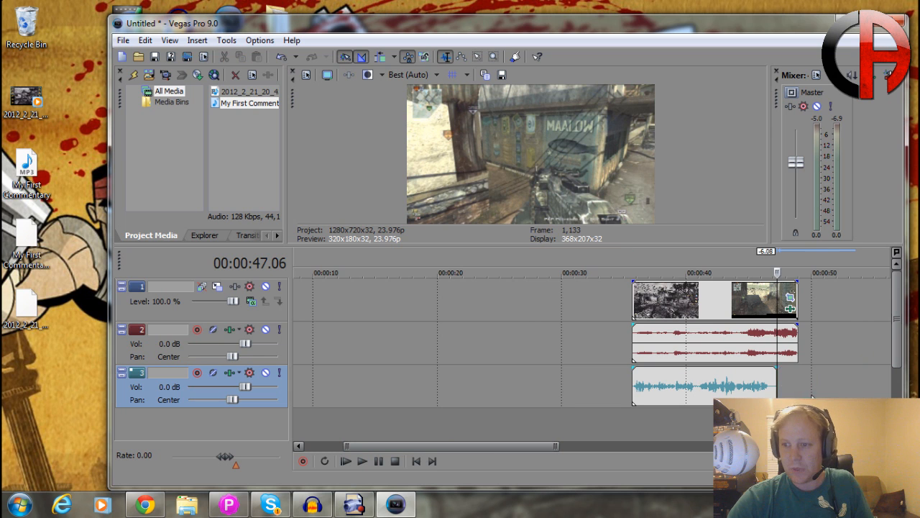
click(775, 292)
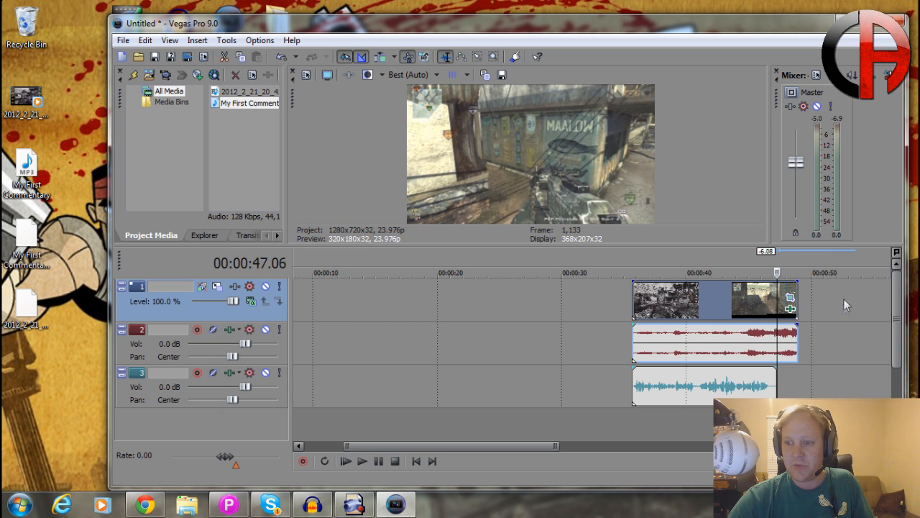
key(s)
key(Delete)
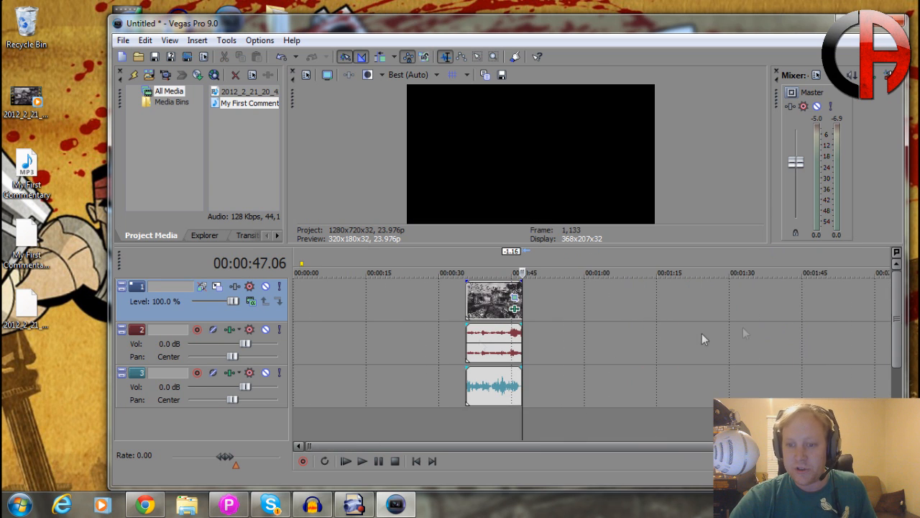
Step: Move the gameplay clip and the commentary to the start of the timeline and place the cursor at 00:00:00.00
drag(489, 305, 317, 305)
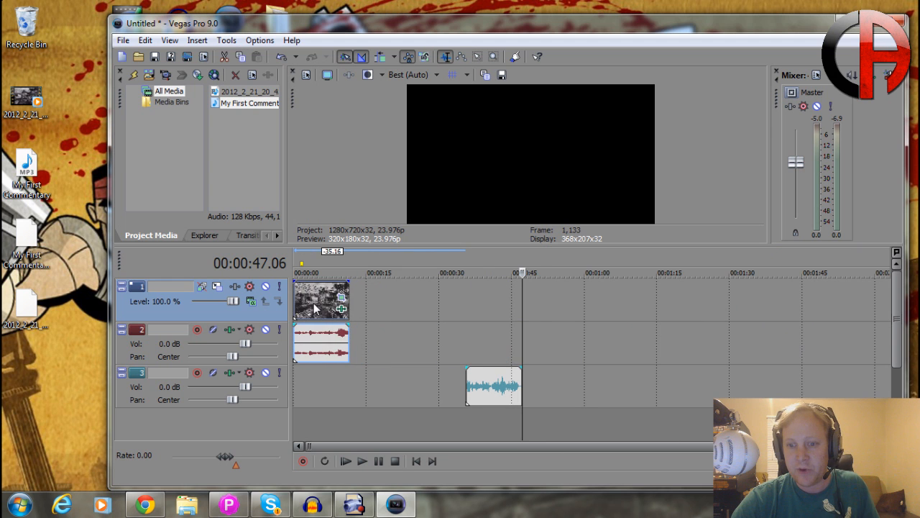
drag(487, 385, 298, 380)
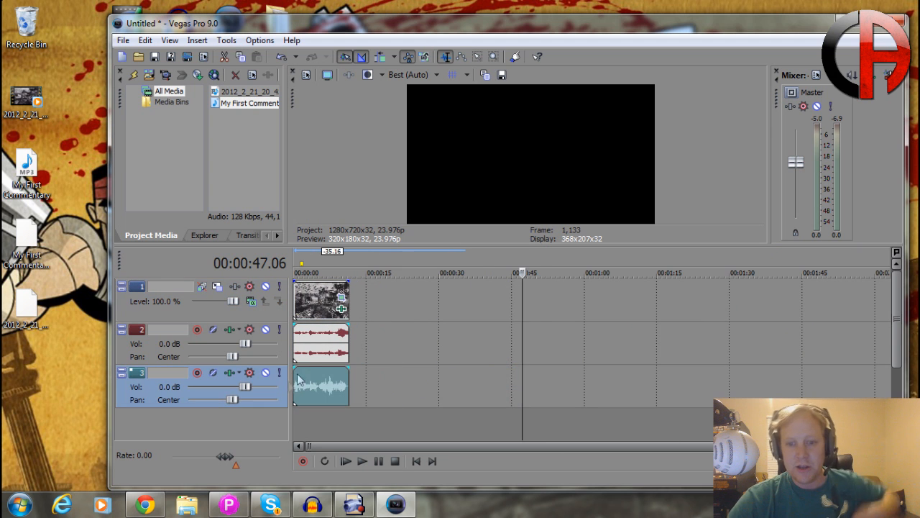
scroll(369, 344, up, 2)
scroll(368, 345, down, 2)
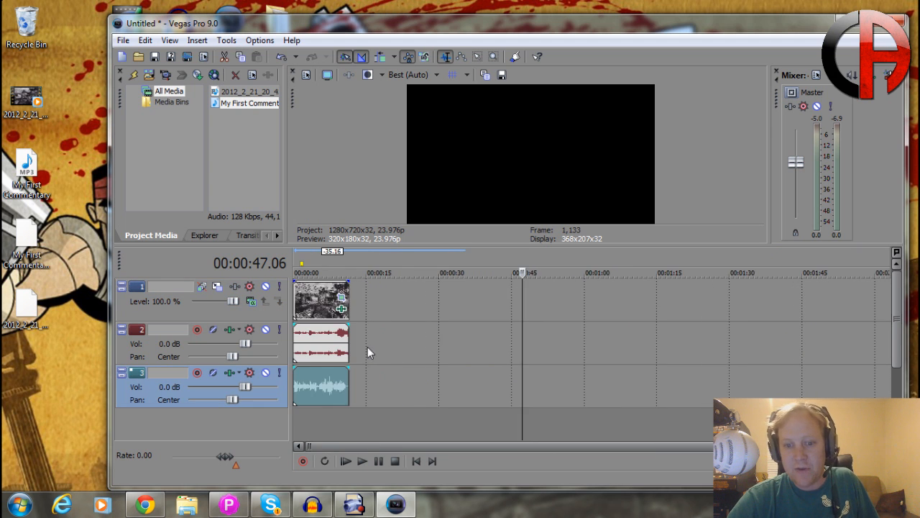
click(293, 343)
scroll(315, 342, up, 4)
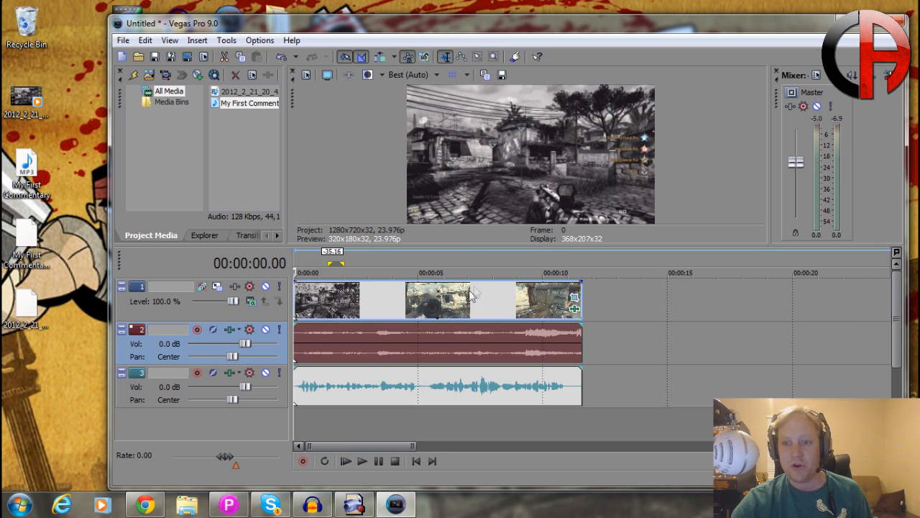
Step: Lower the gameplay audio track's volume to -15.9 dB
drag(610, 244, 638, 215)
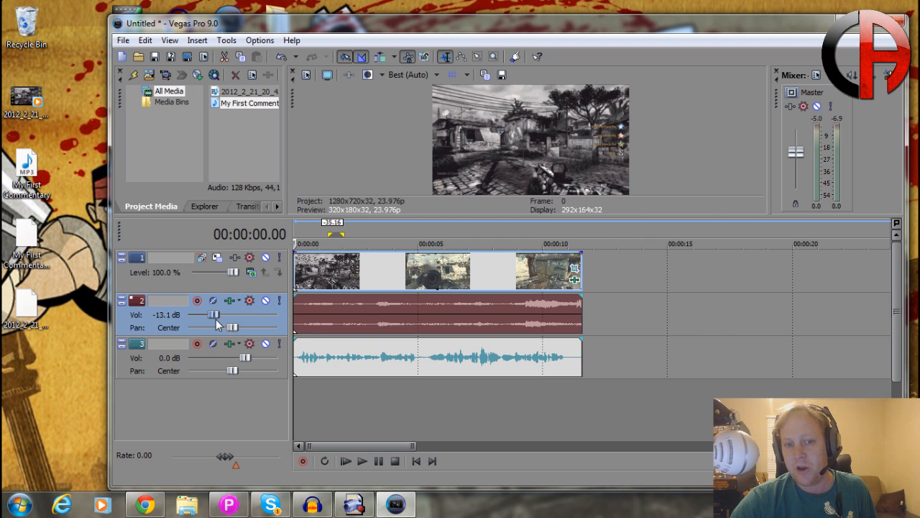
scroll(214, 320, down, 2)
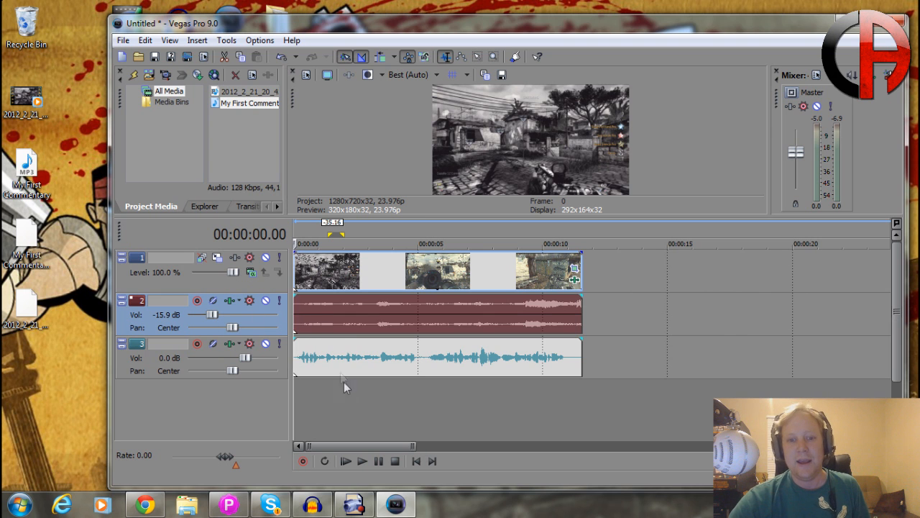
right_click(325, 332)
click(636, 28)
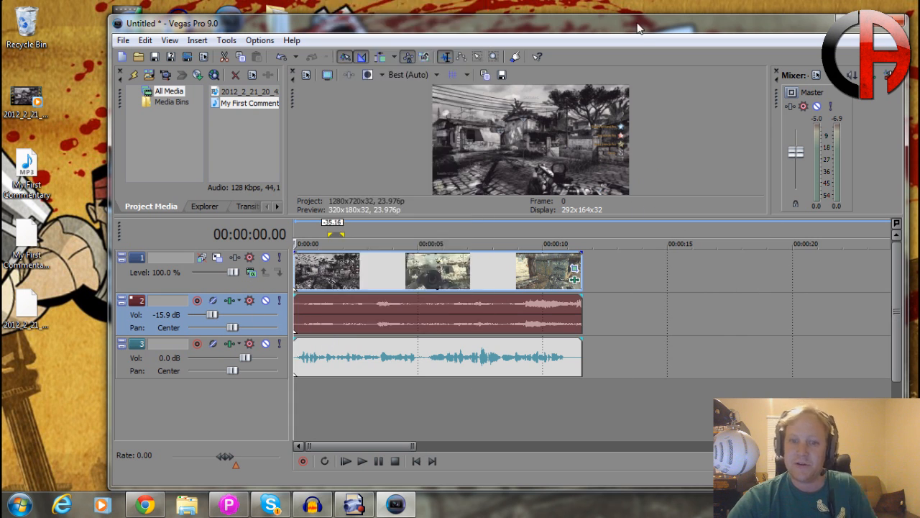
Step: Play the mix from the start, enlarge the video preview area and set the commentary track's volume to 1.0 dB
key(space)
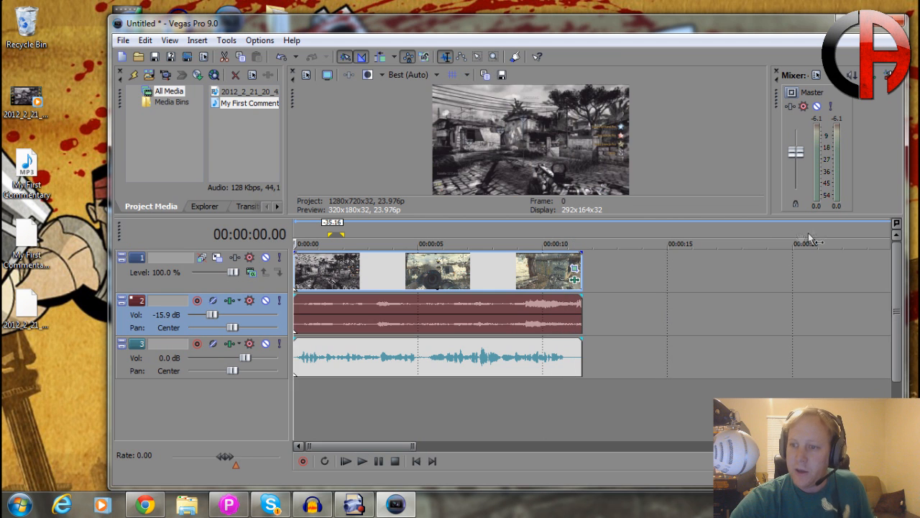
drag(741, 219, 734, 277)
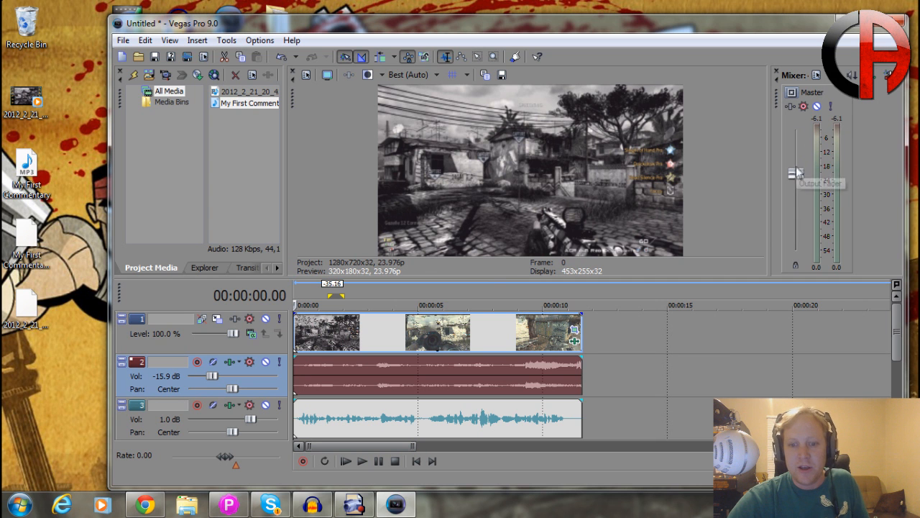
Step: Test the mix in short playbacks while raising the master output level to 4.0 dB, and shrink the video preview area
key(space)
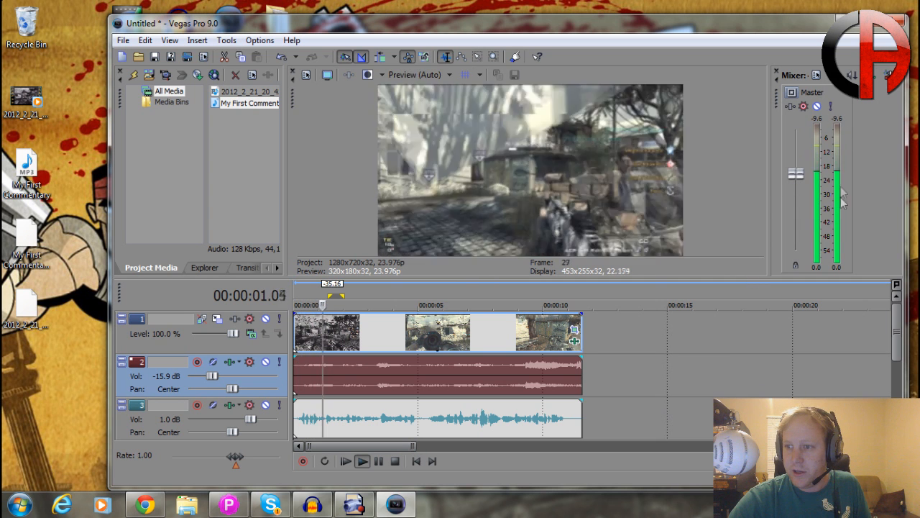
key(space)
drag(800, 177, 798, 158)
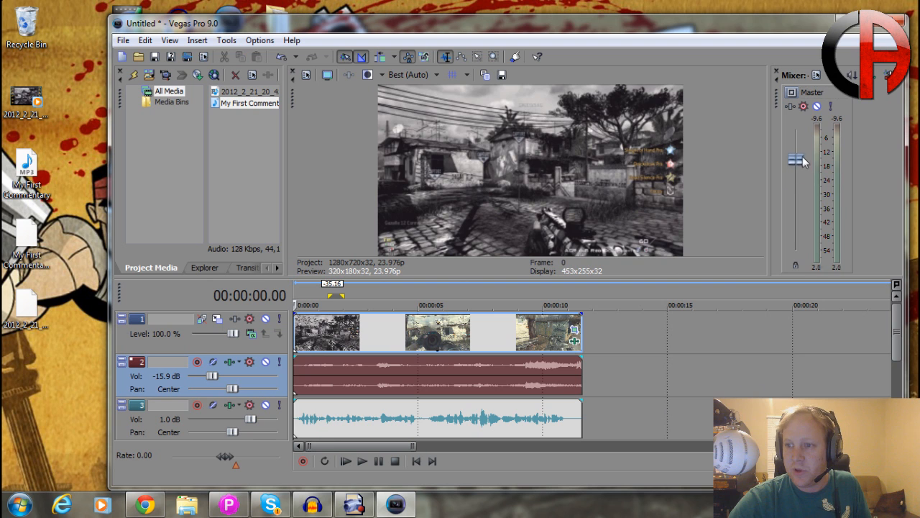
key(space)
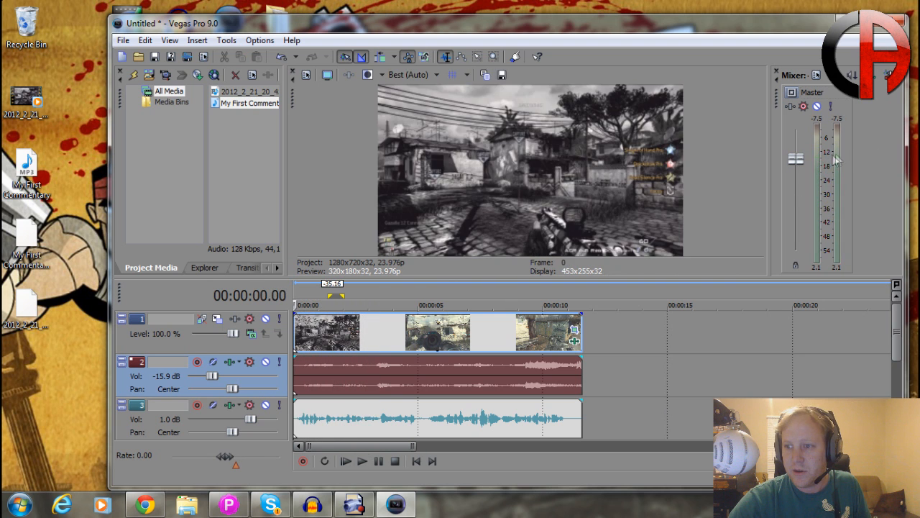
key(space)
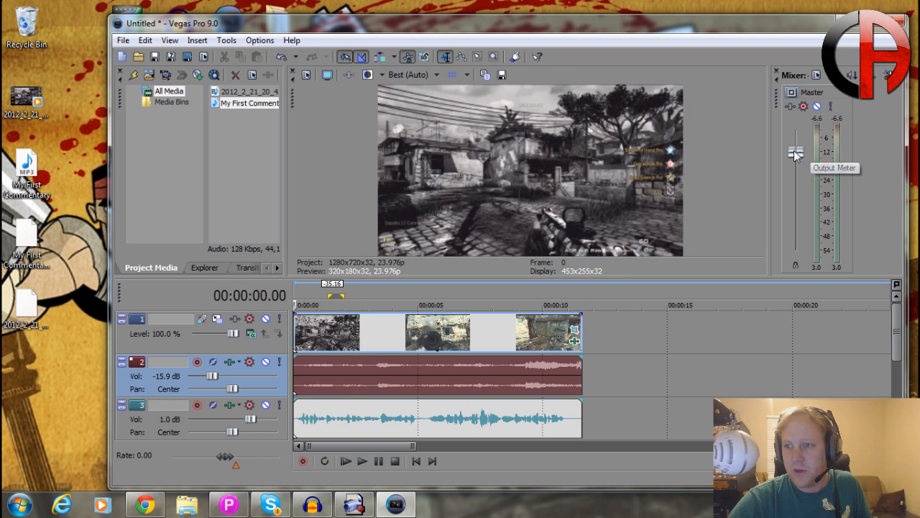
key(space)
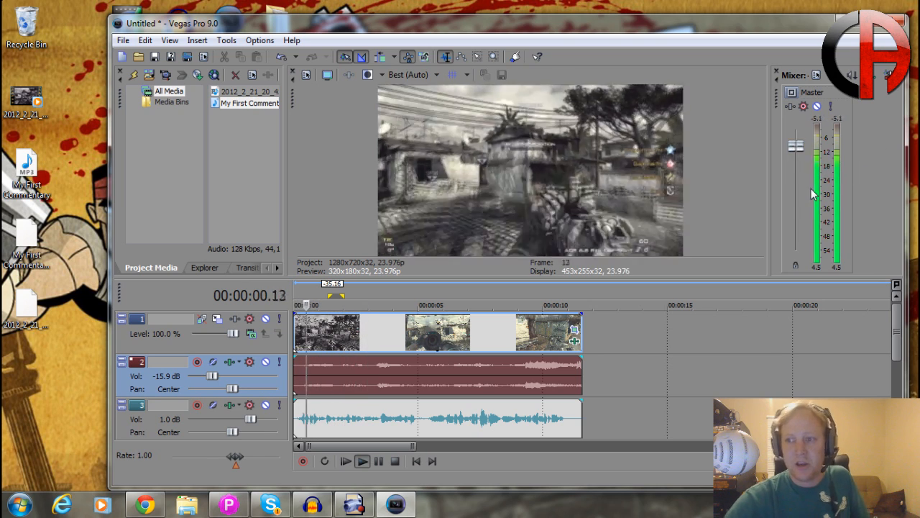
key(space)
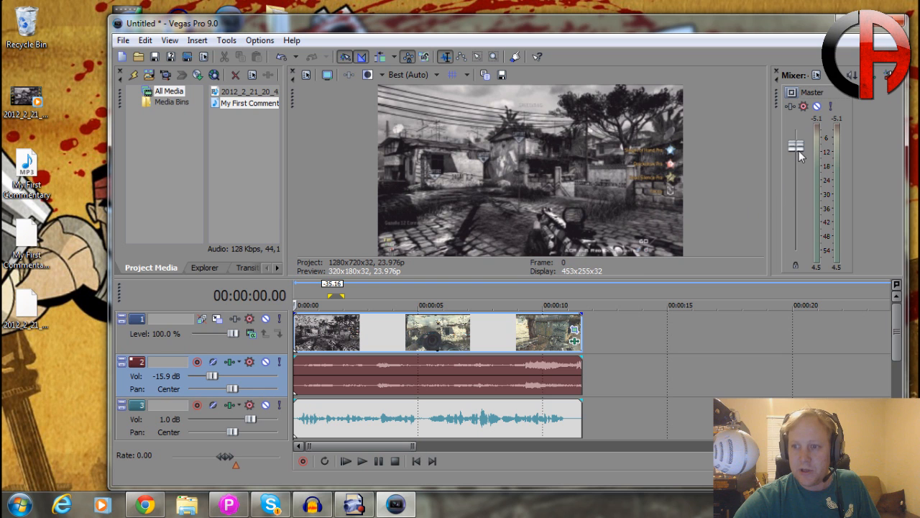
drag(798, 150, 798, 152)
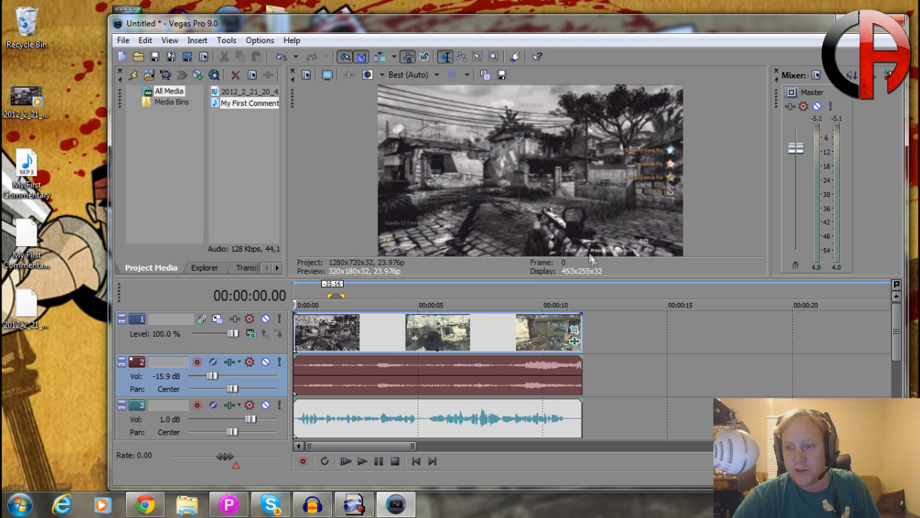
drag(624, 277, 608, 217)
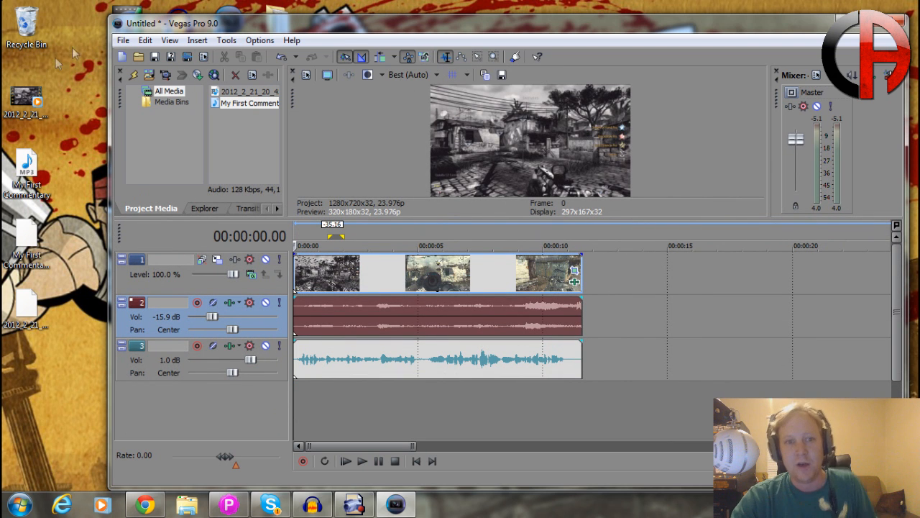
Step: Save the project to the Desktop as First Commentary, in the Vegas Pro Project File (*.veg) format
click(123, 41)
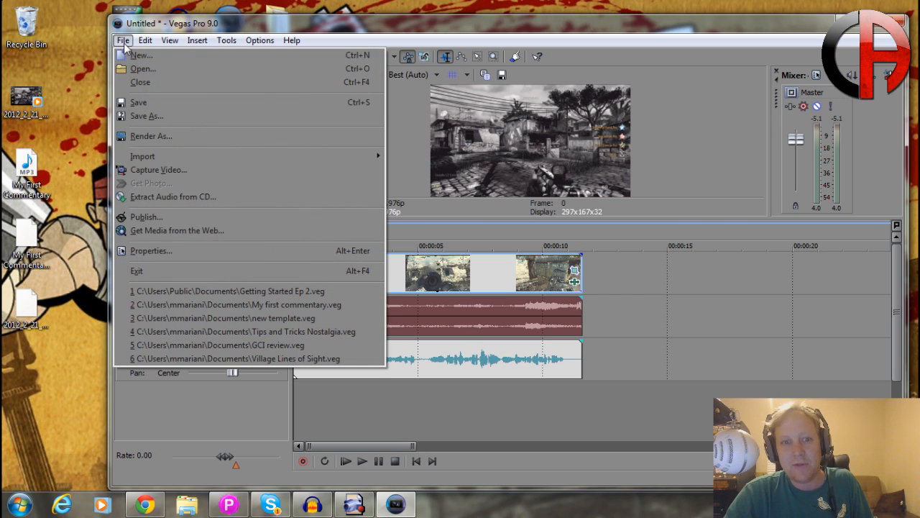
click(156, 117)
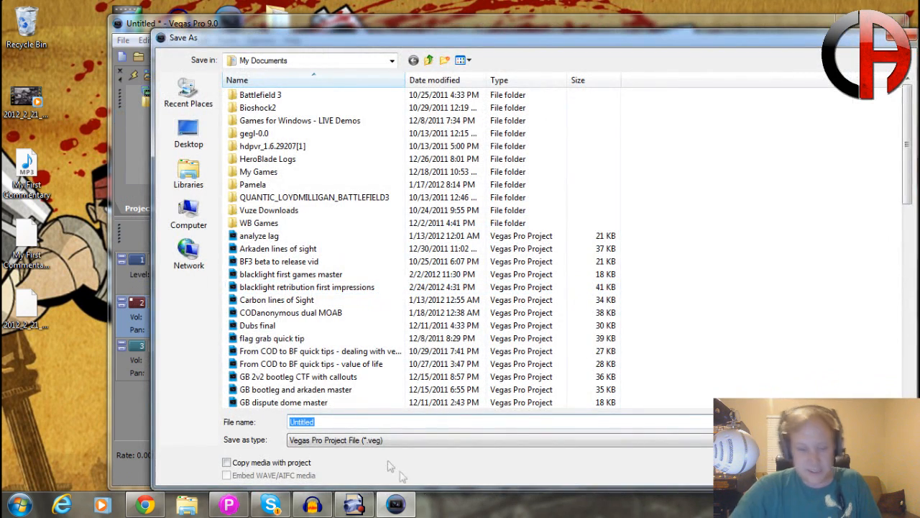
text(Firs)
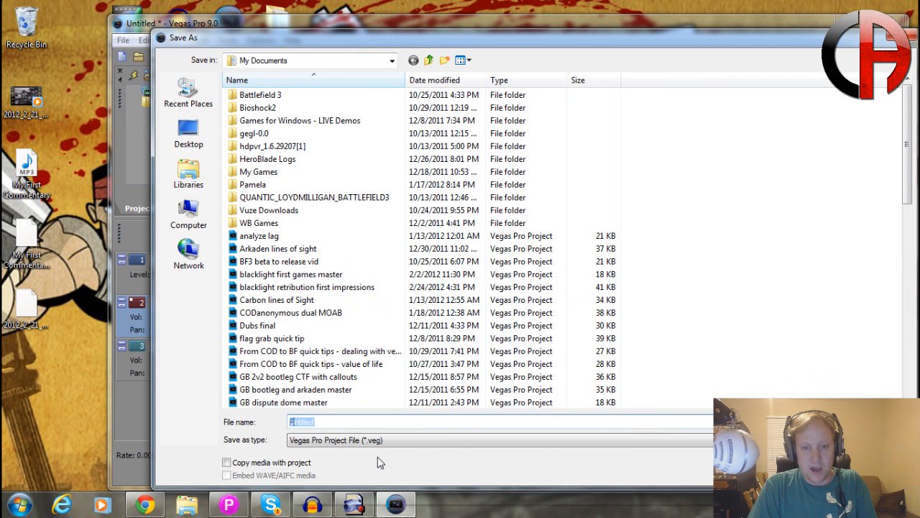
text(t Commentary)
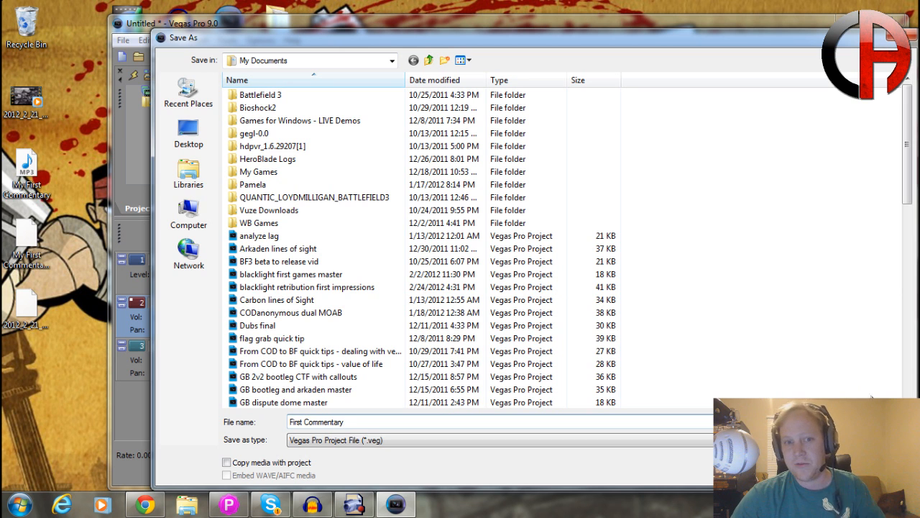
click(189, 133)
key(Return)
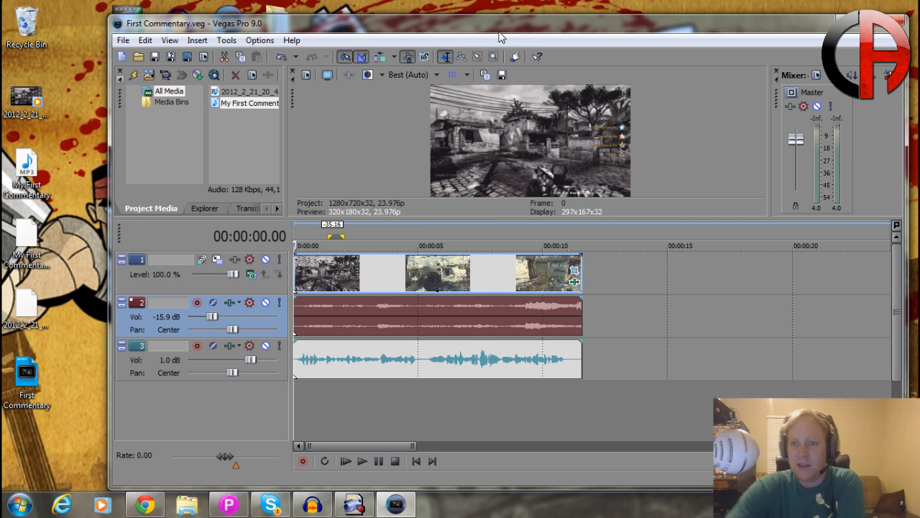
click(123, 40)
mouse_move(145, 40)
click(320, 21)
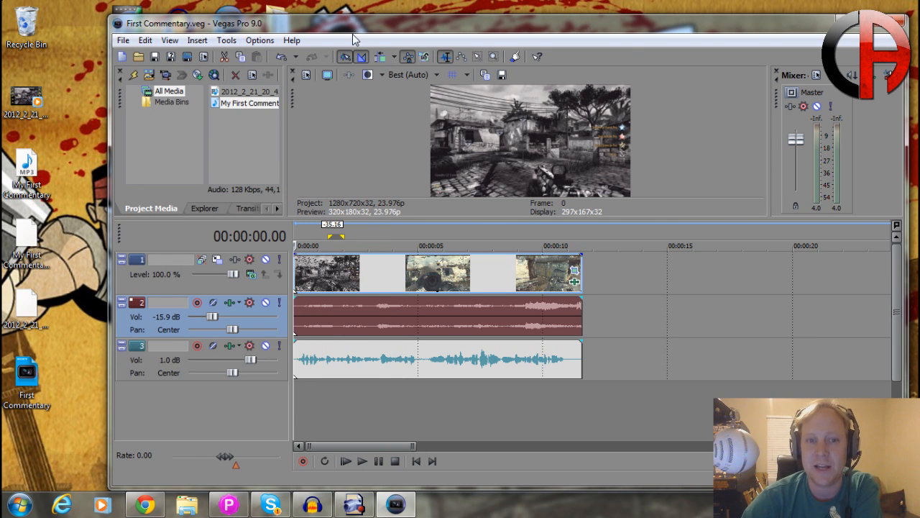
Step: Examine the Windows Media Video V11 render settings and the available templates, and close them without rendering
click(124, 41)
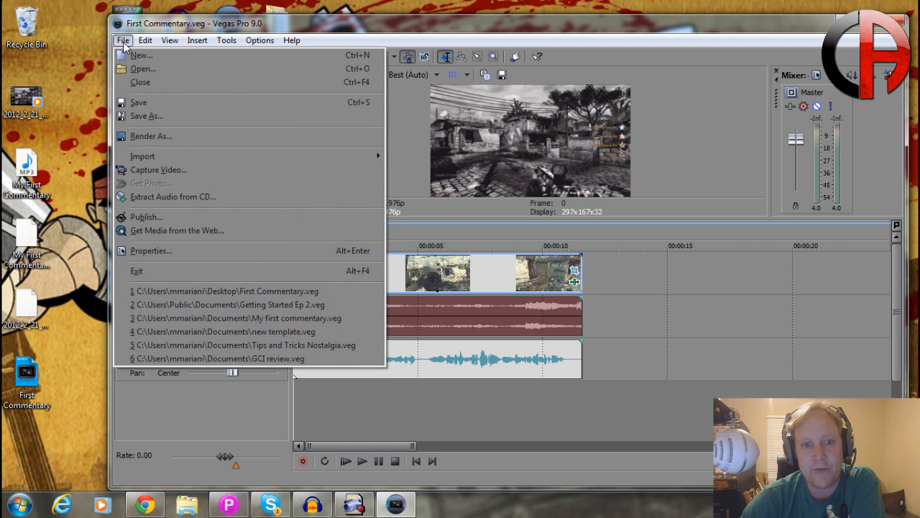
click(157, 138)
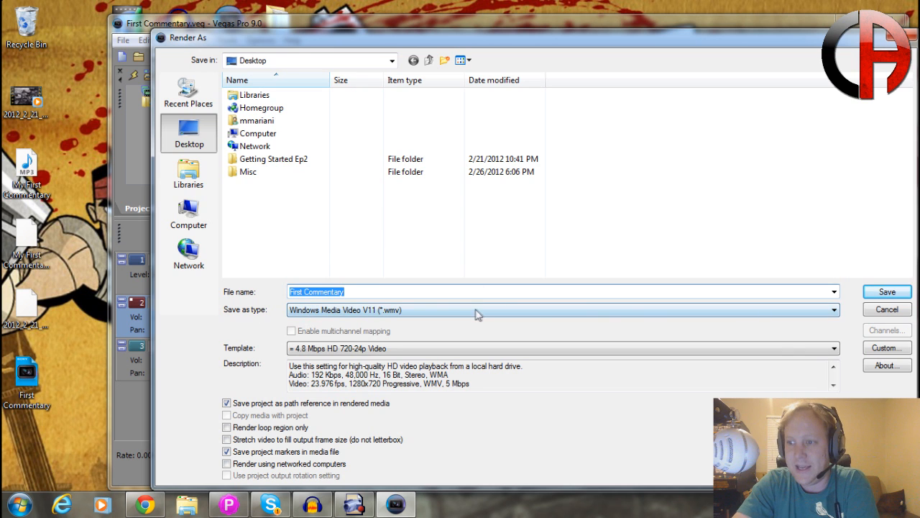
click(833, 349)
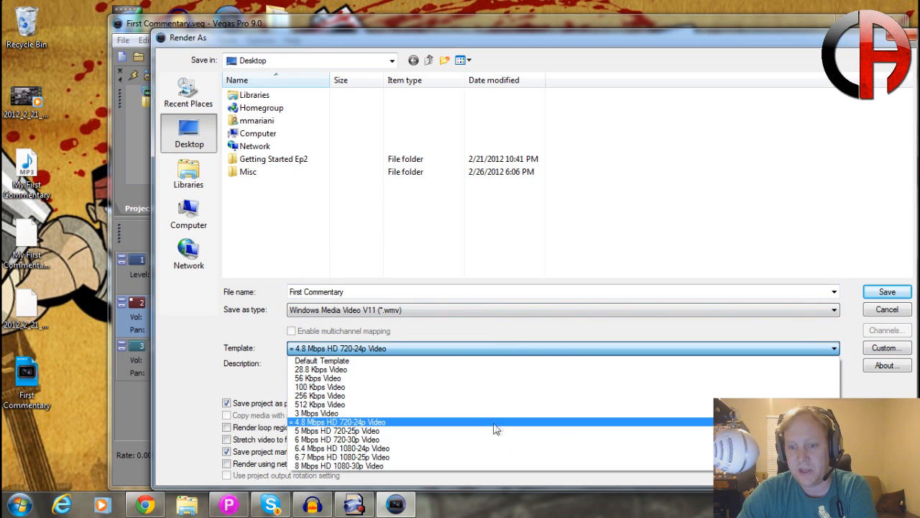
click(501, 424)
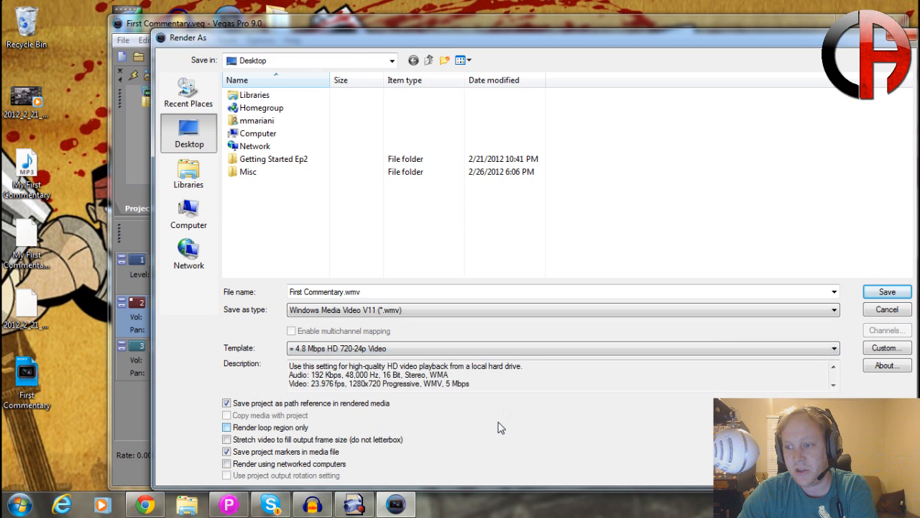
click(834, 349)
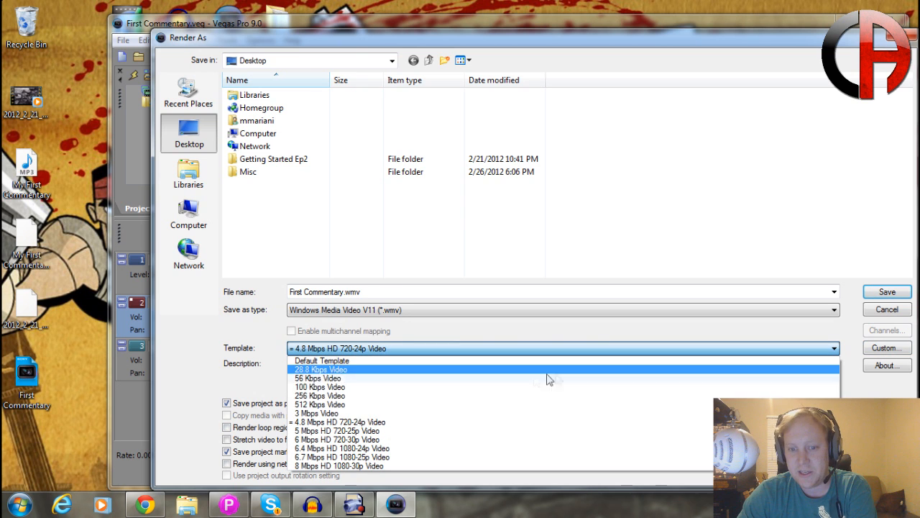
click(432, 422)
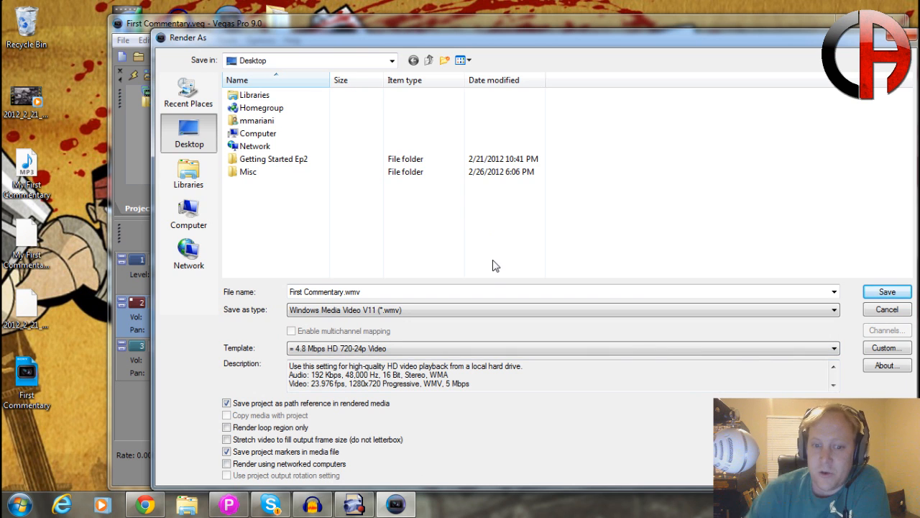
click(227, 451)
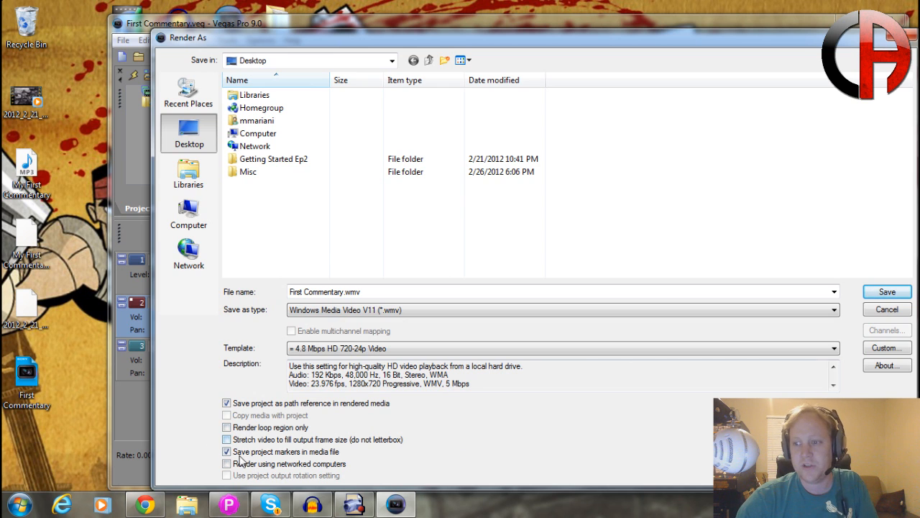
click(893, 310)
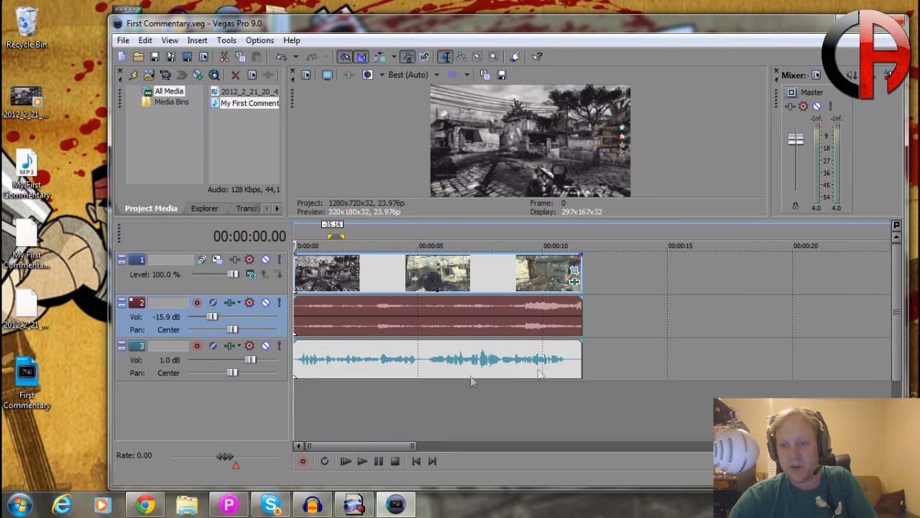
Step: Select the time range covering all the clips, enable Render loop region only in the render settings, and cancel the render
drag(586, 266, 164, 288)
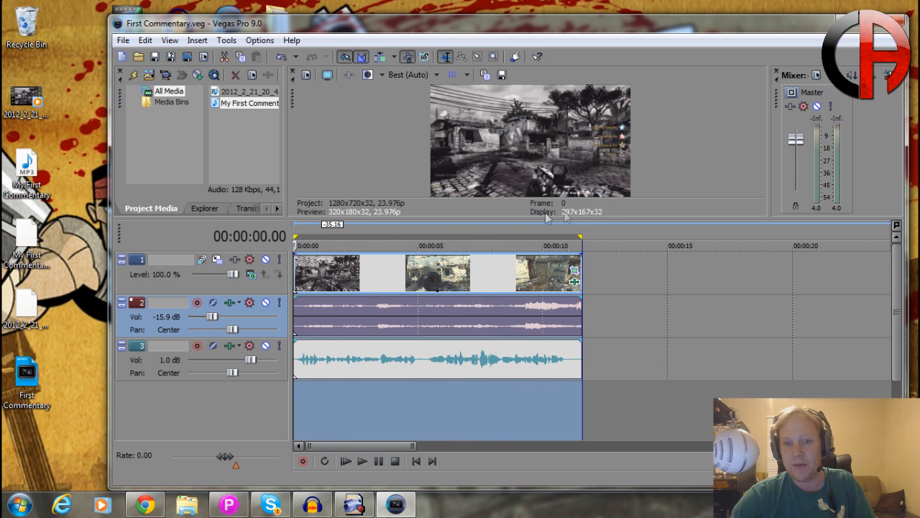
click(121, 42)
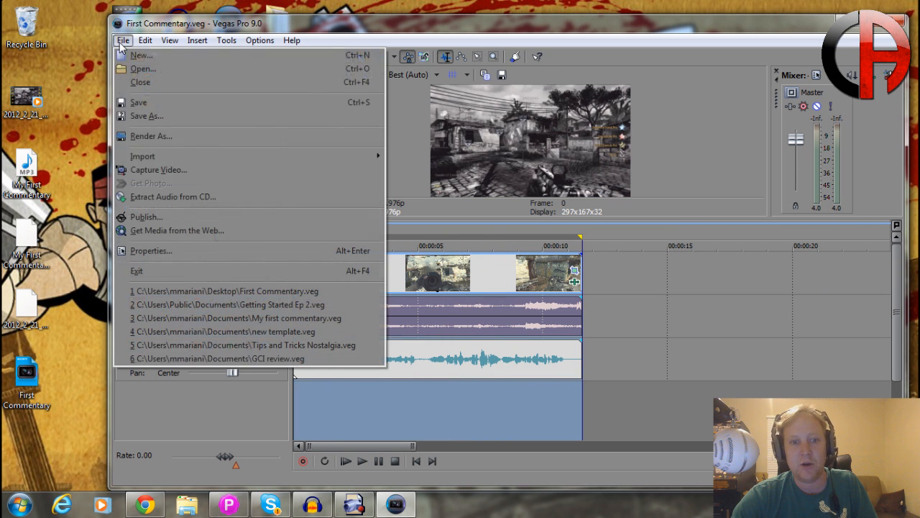
click(181, 136)
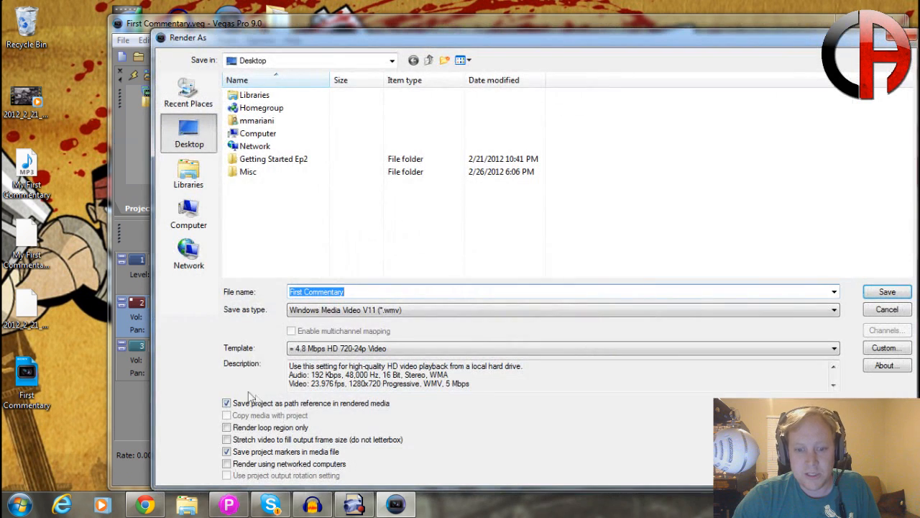
click(227, 427)
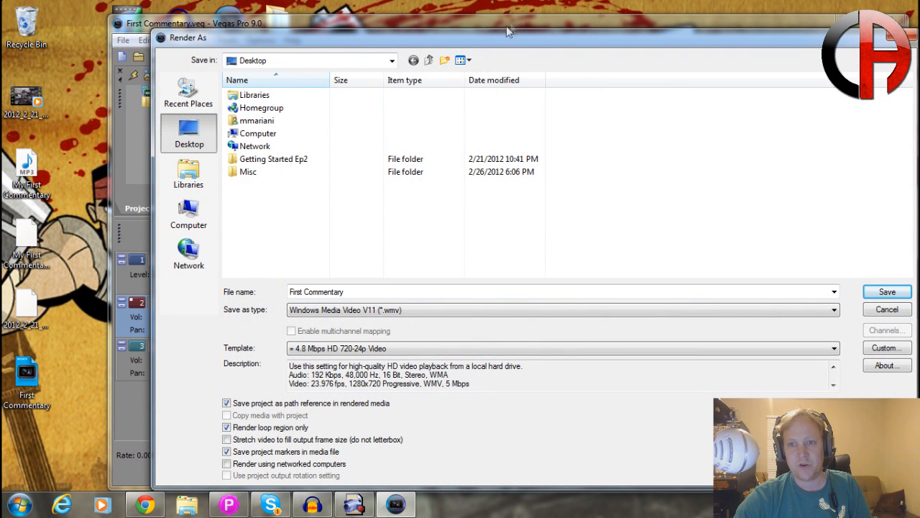
drag(493, 41, 509, 80)
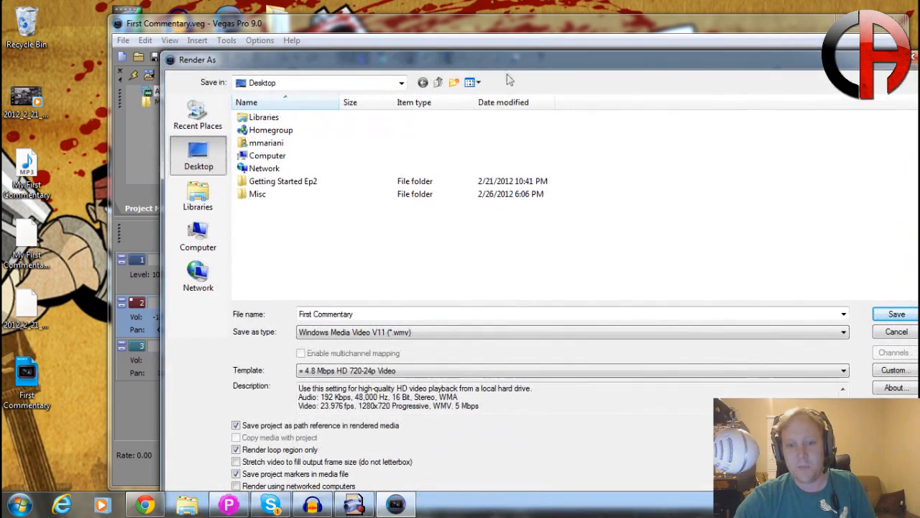
click(896, 331)
Step: Render the whole project to the Desktop as First Commentary in Windows Media Video V11 format with the 4.8 Mbps HD 720-24p Video template
click(623, 374)
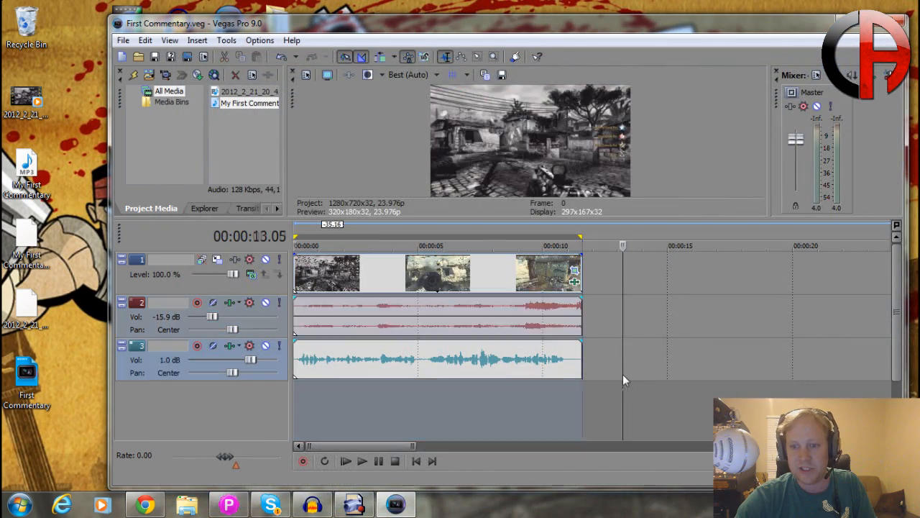
click(588, 313)
click(123, 40)
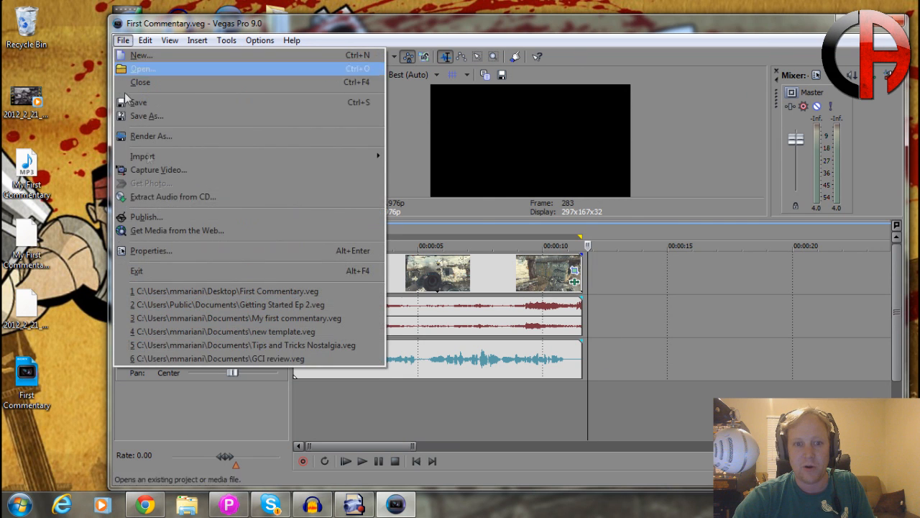
click(190, 136)
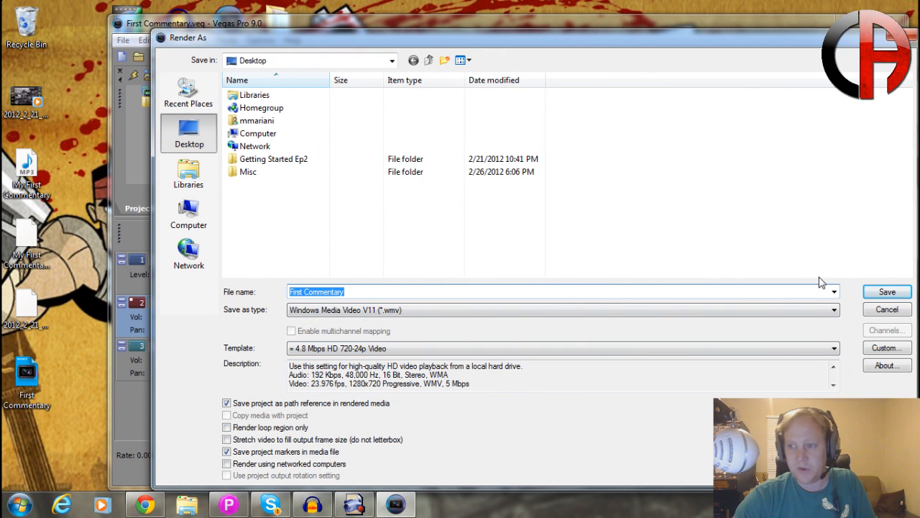
click(888, 292)
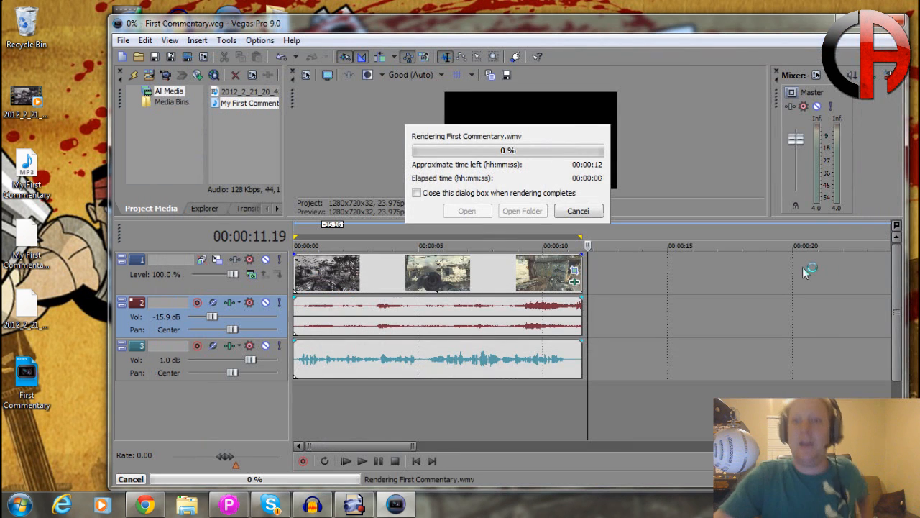